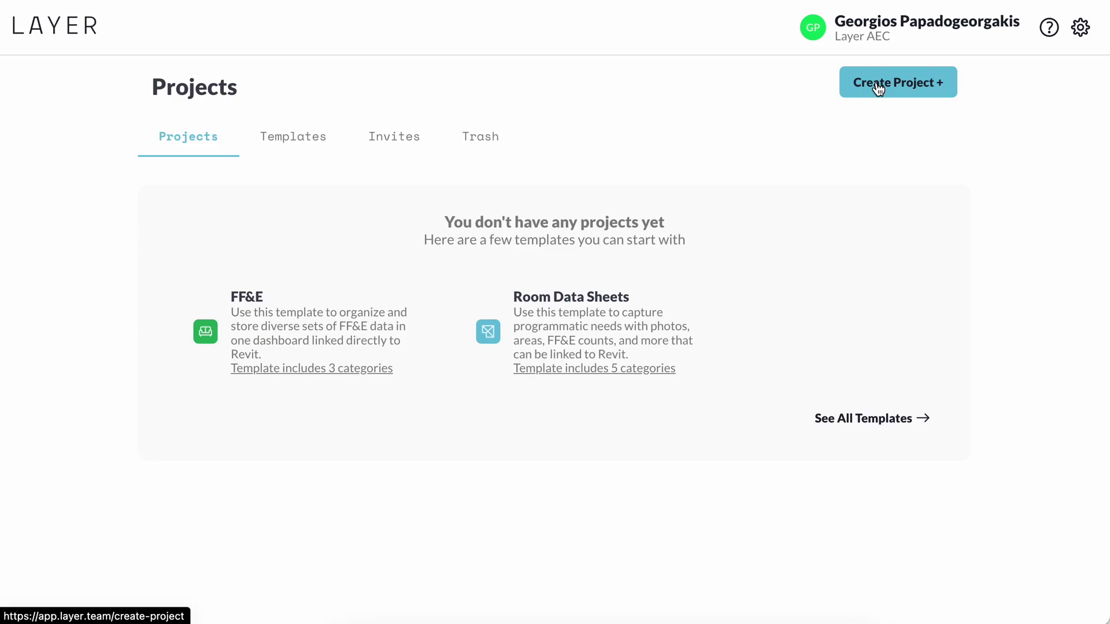
- Create a project from scratch named "New Residential Project" with the location Los Angeles, CA
{"action": "left_click", "coordinate": [878, 87]}
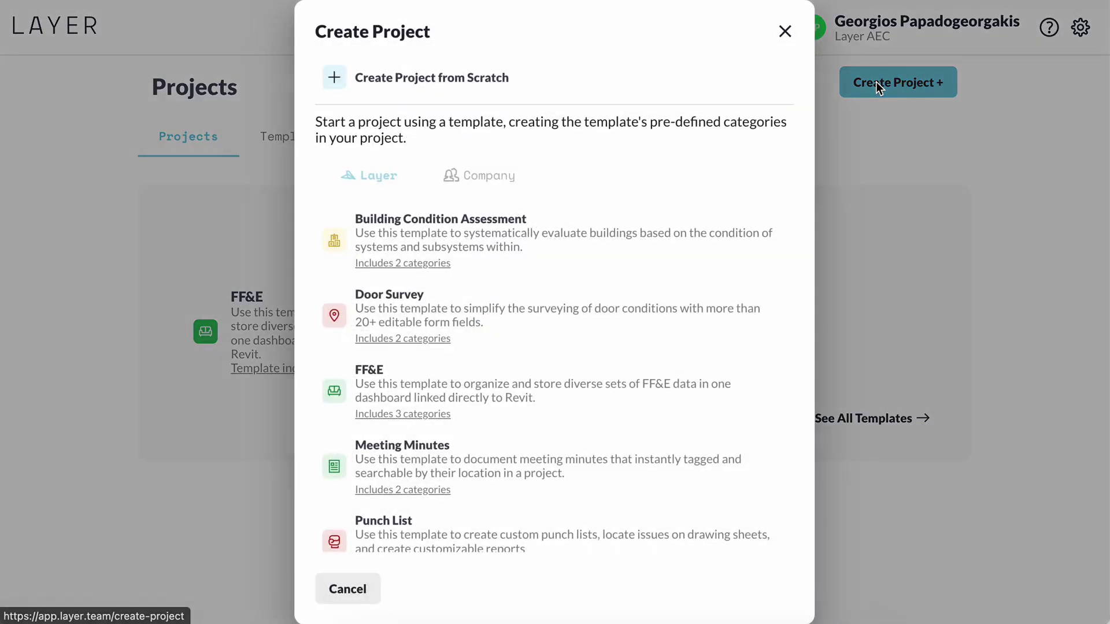
{"action": "left_click", "coordinate": [512, 88]}
{"action": "left_click", "coordinate": [496, 93]}
{"action": "type", "text": "Ne"}
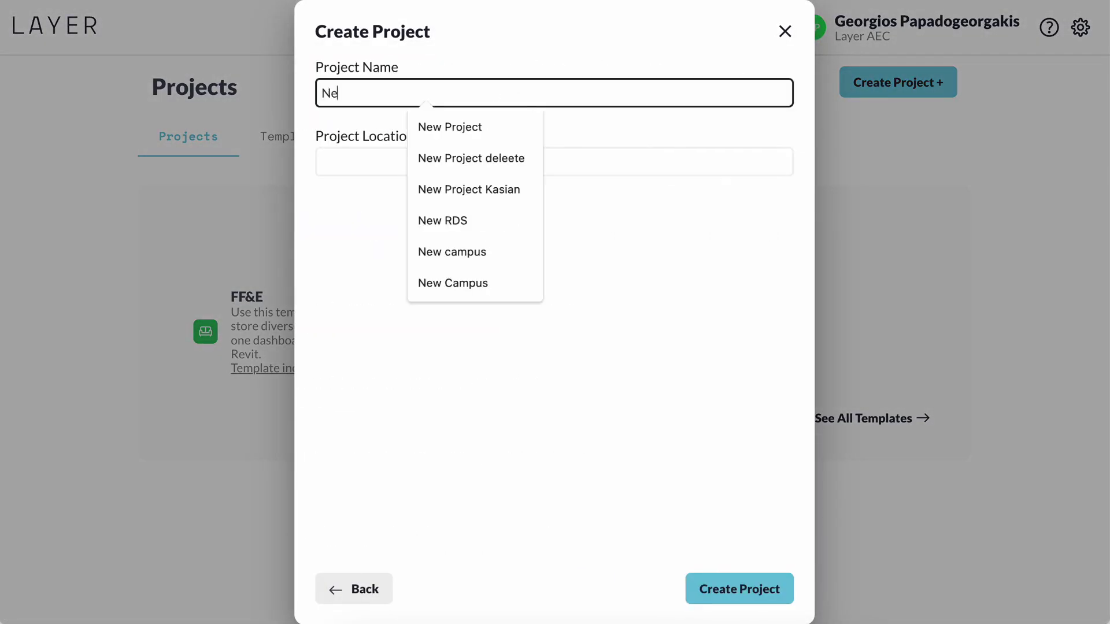
{"action": "type", "text": "w Residential Project"}
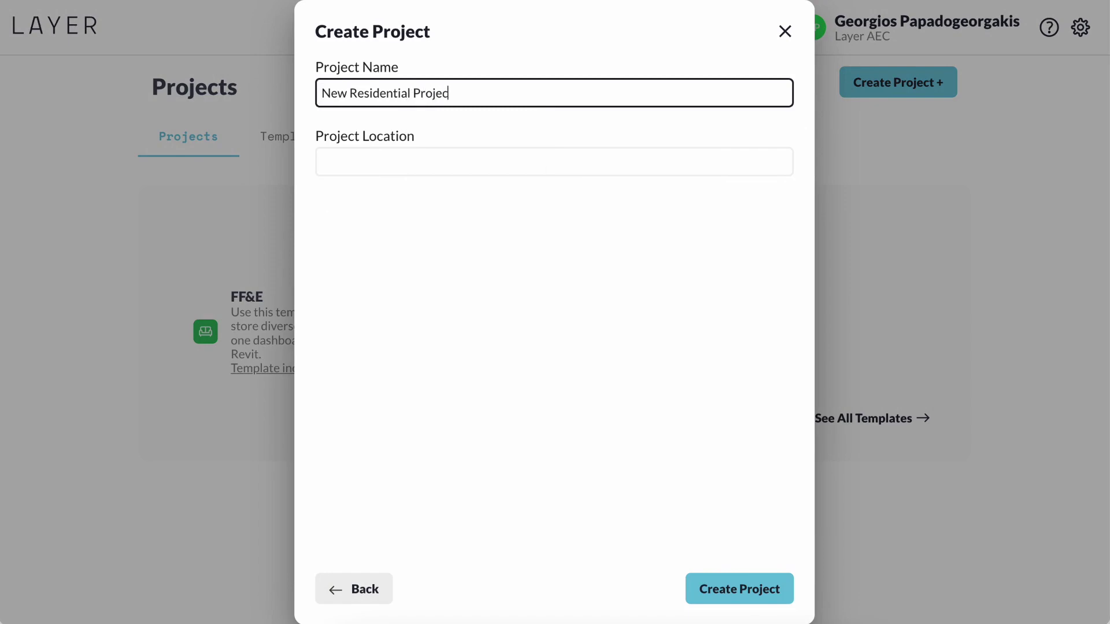
{"action": "left_click", "coordinate": [478, 161]}
{"action": "type", "text": "Los"}
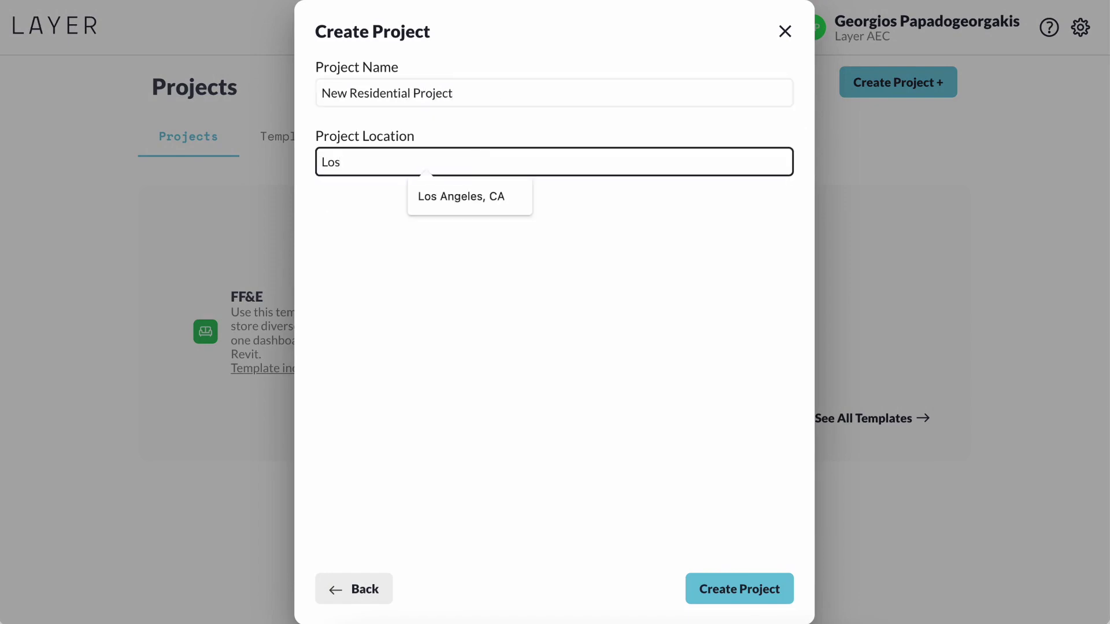
{"action": "left_click", "coordinate": [483, 194]}
{"action": "left_click", "coordinate": [722, 587]}
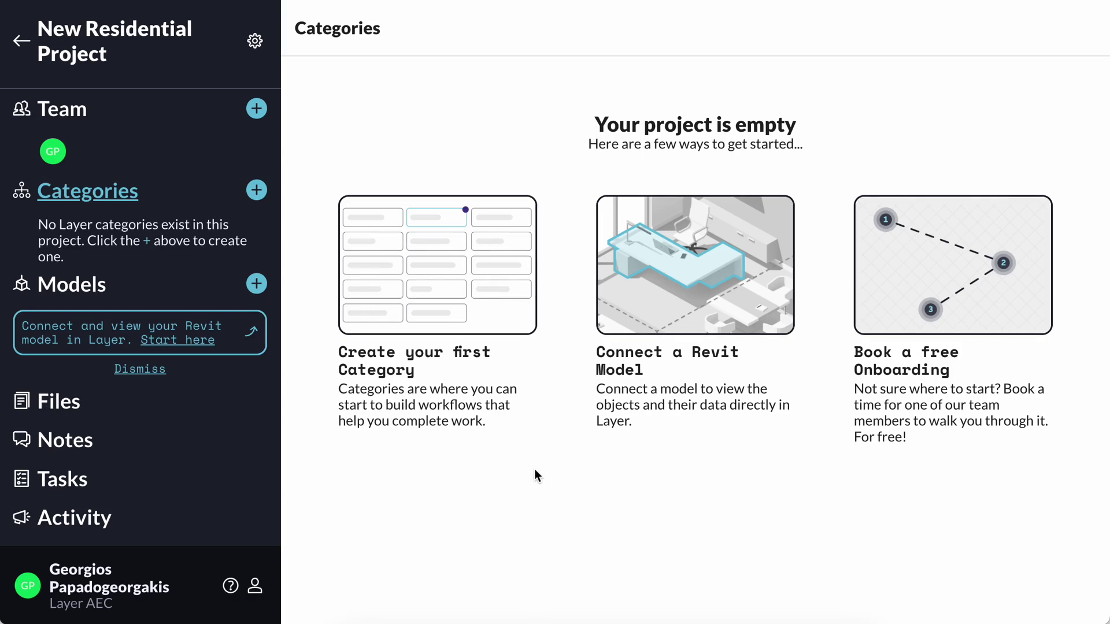
- Create a category from scratch named "Product Specs" in the project
{"action": "left_click", "coordinate": [256, 190]}
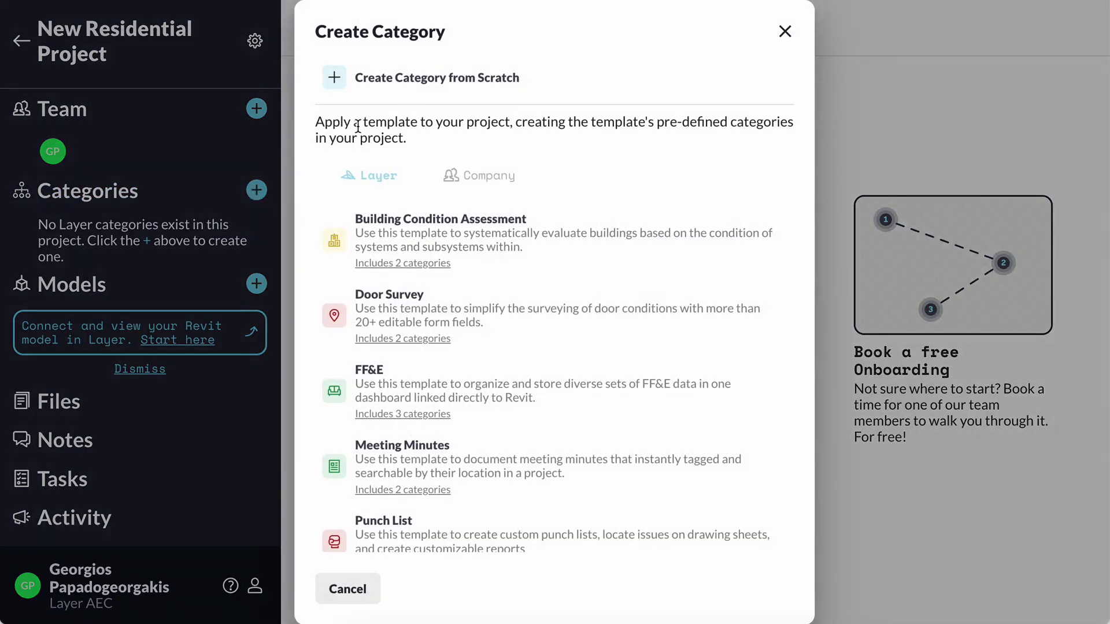
{"action": "left_click", "coordinate": [410, 87]}
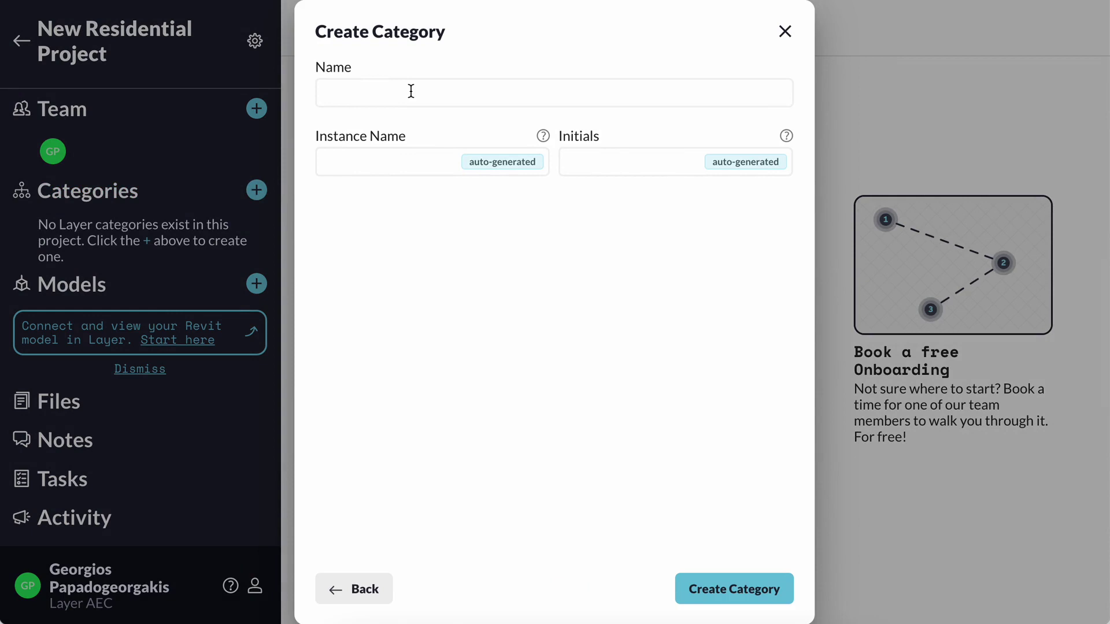
{"action": "left_click", "coordinate": [410, 91]}
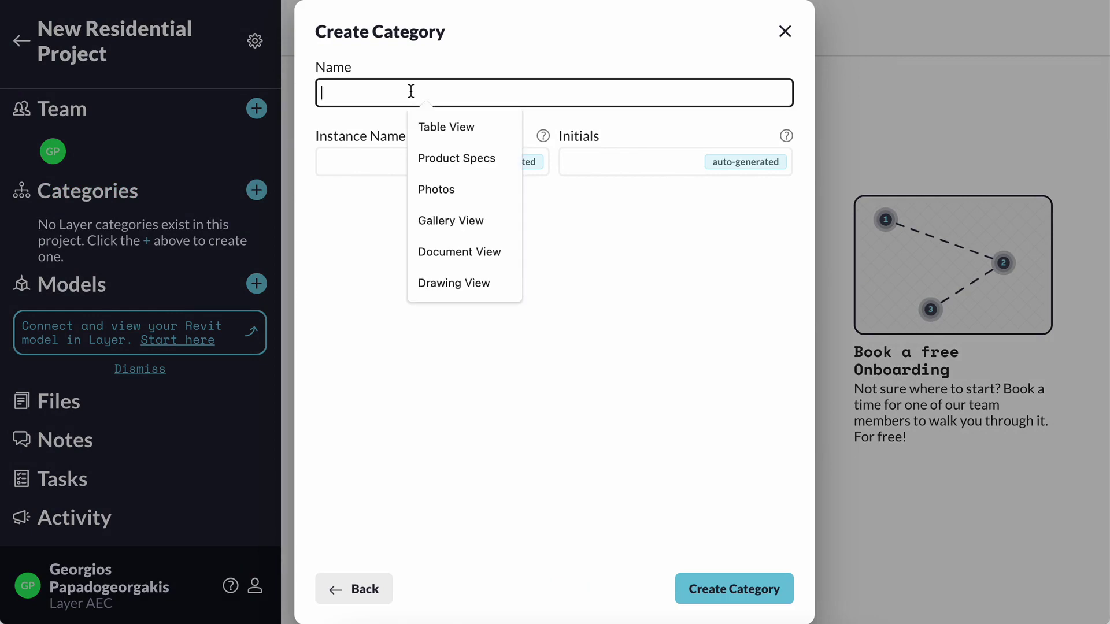
{"action": "type", "text": "Product S"}
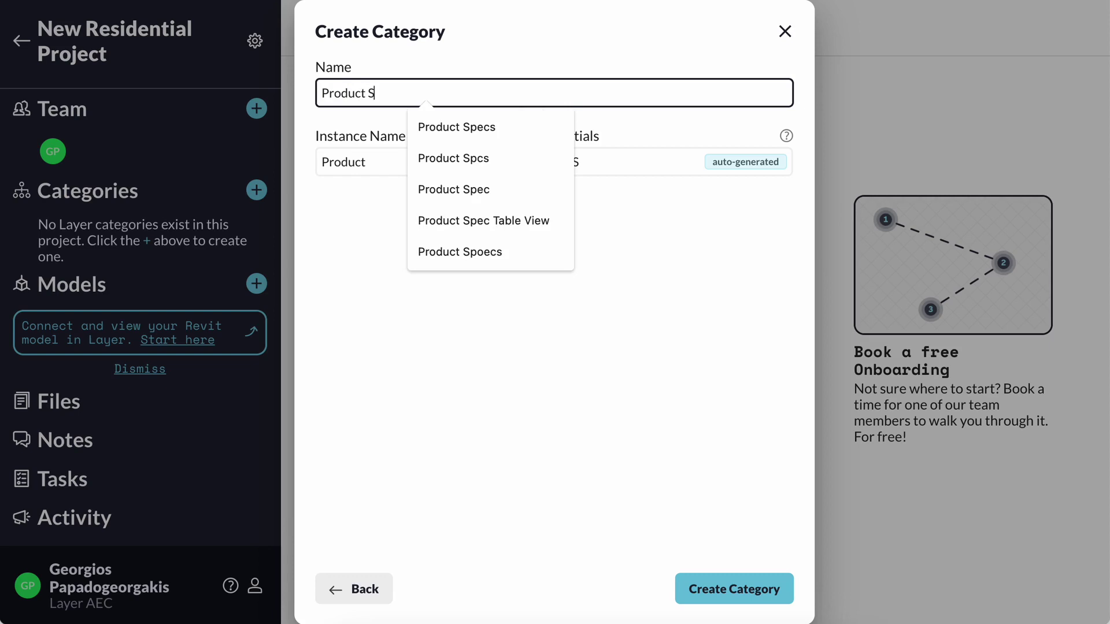
{"action": "type", "text": "pecs"}
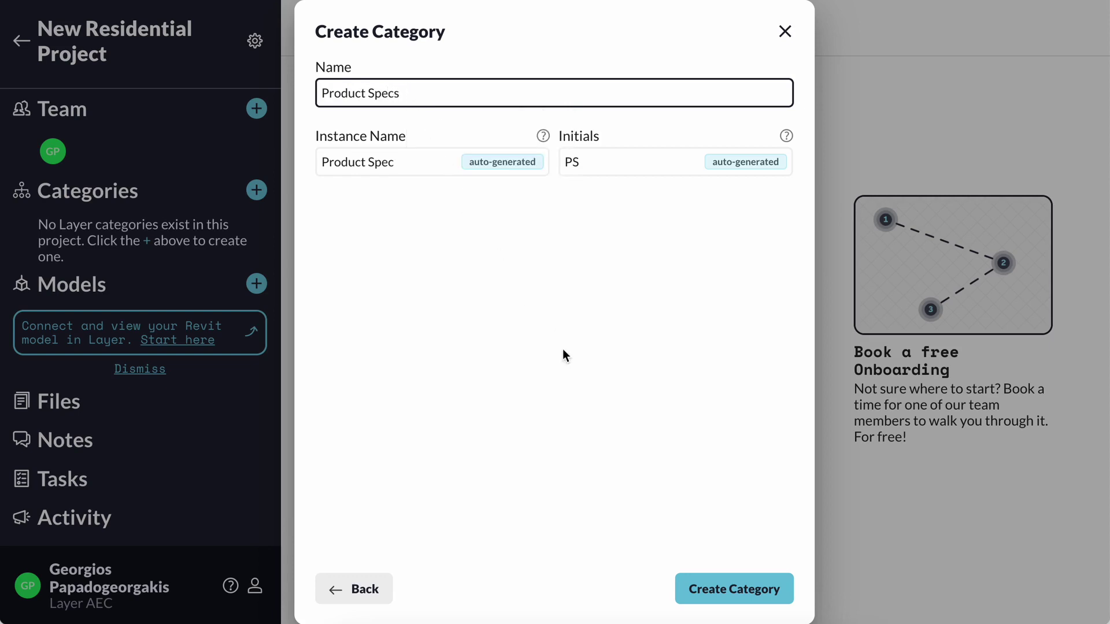
{"action": "left_click", "coordinate": [744, 588]}
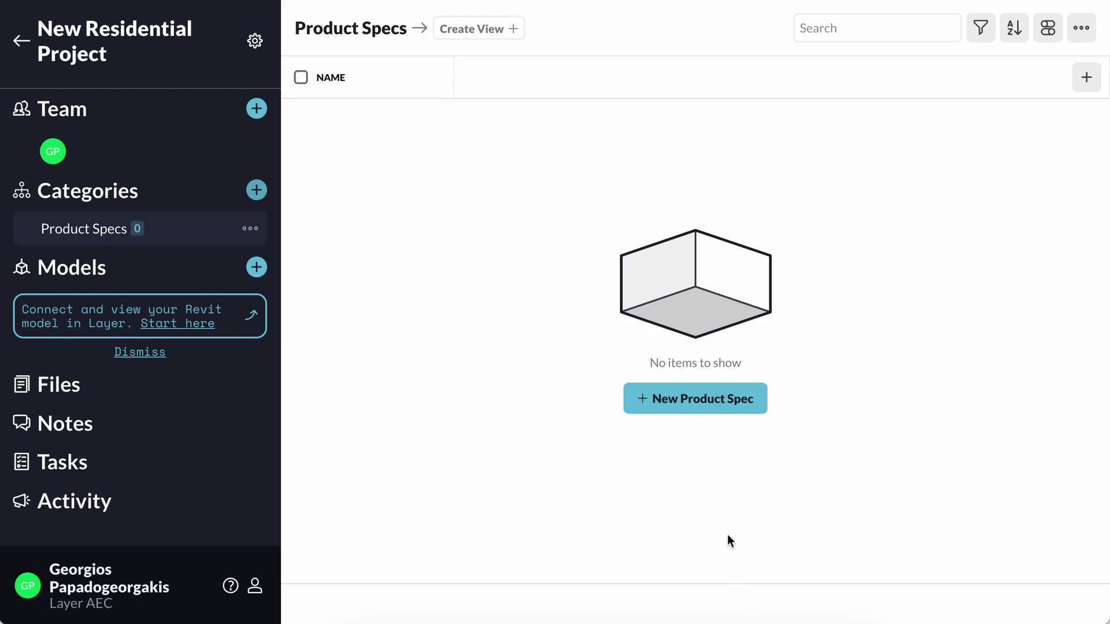
- Add three elements to the Product Specs category, named Lounge Chair, Coffee Table and Sofa
{"action": "left_click", "coordinate": [700, 404]}
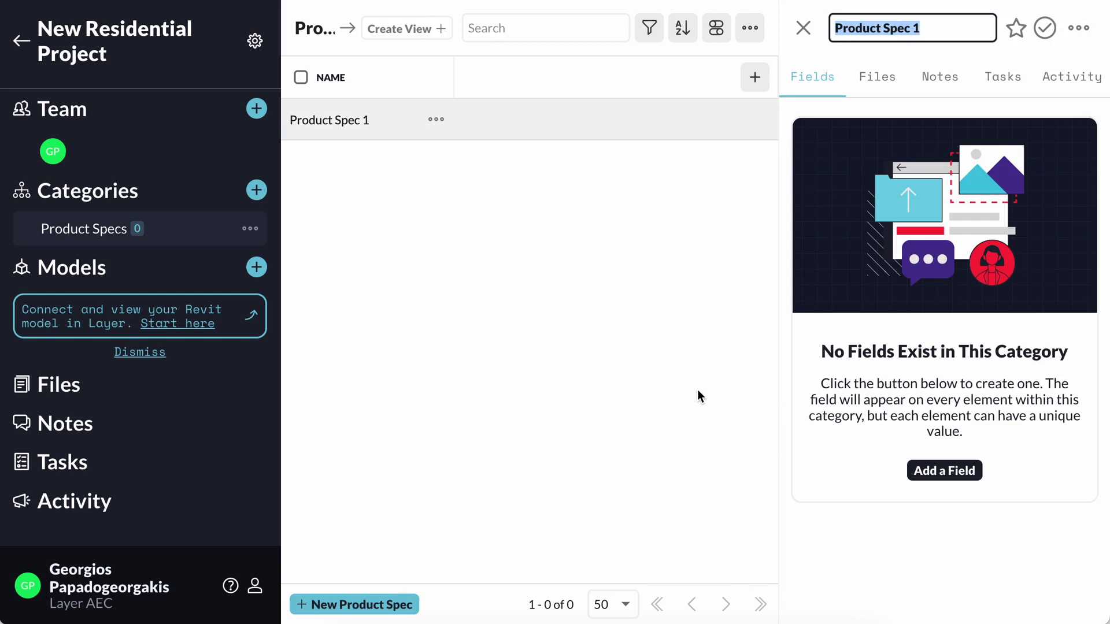
{"action": "type", "text": "Lounge Chair"}
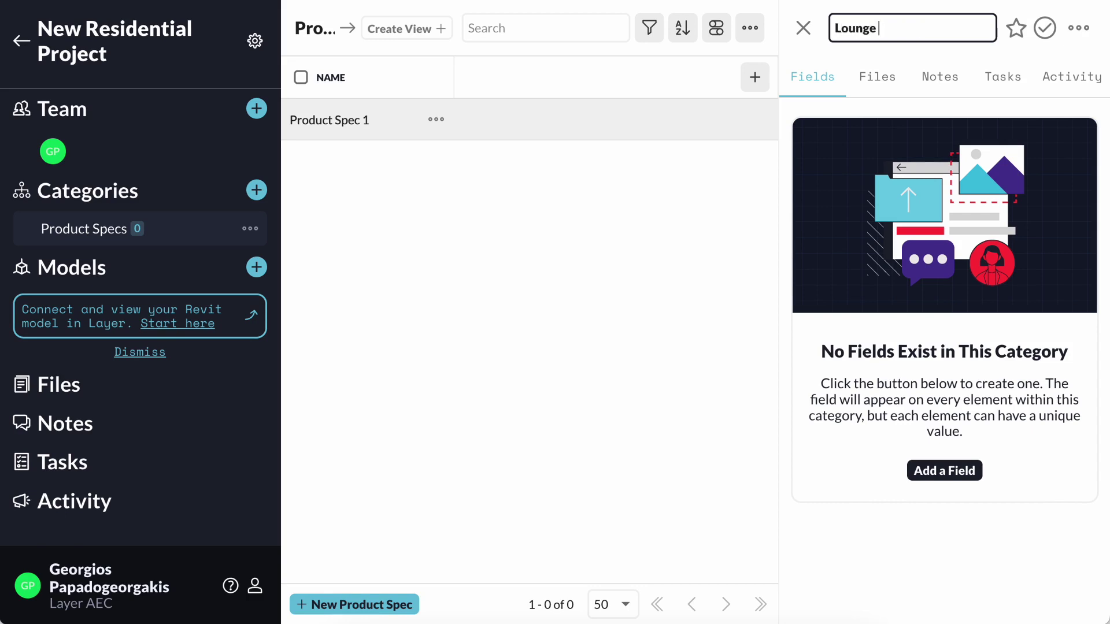
{"action": "key", "text": "Return"}
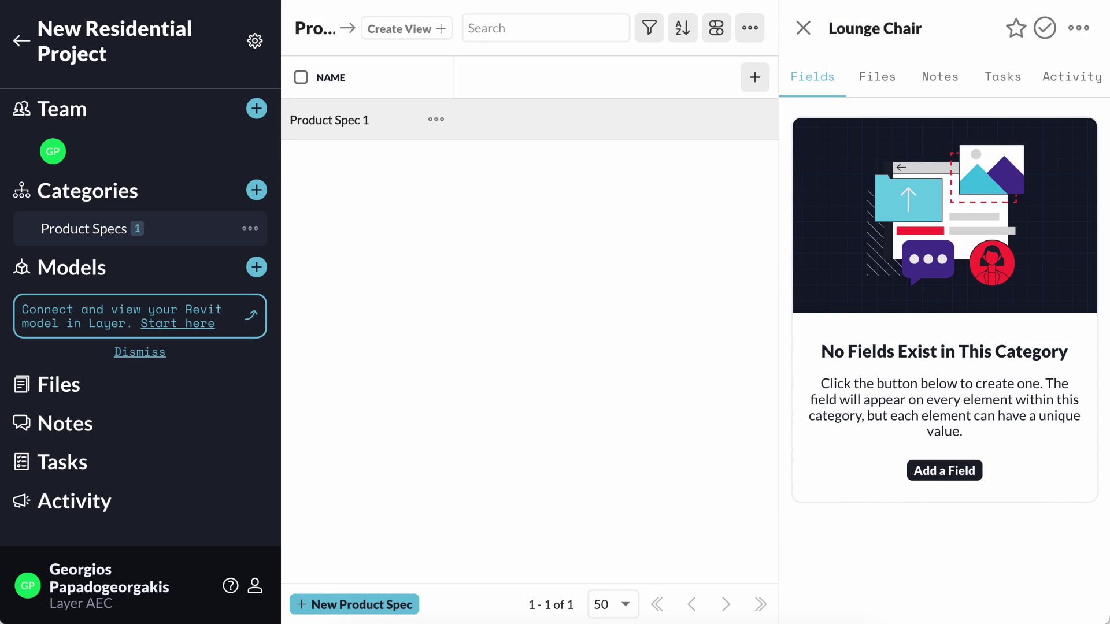
{"action": "left_click", "coordinate": [391, 605]}
{"action": "type", "text": "Coffee Table"}
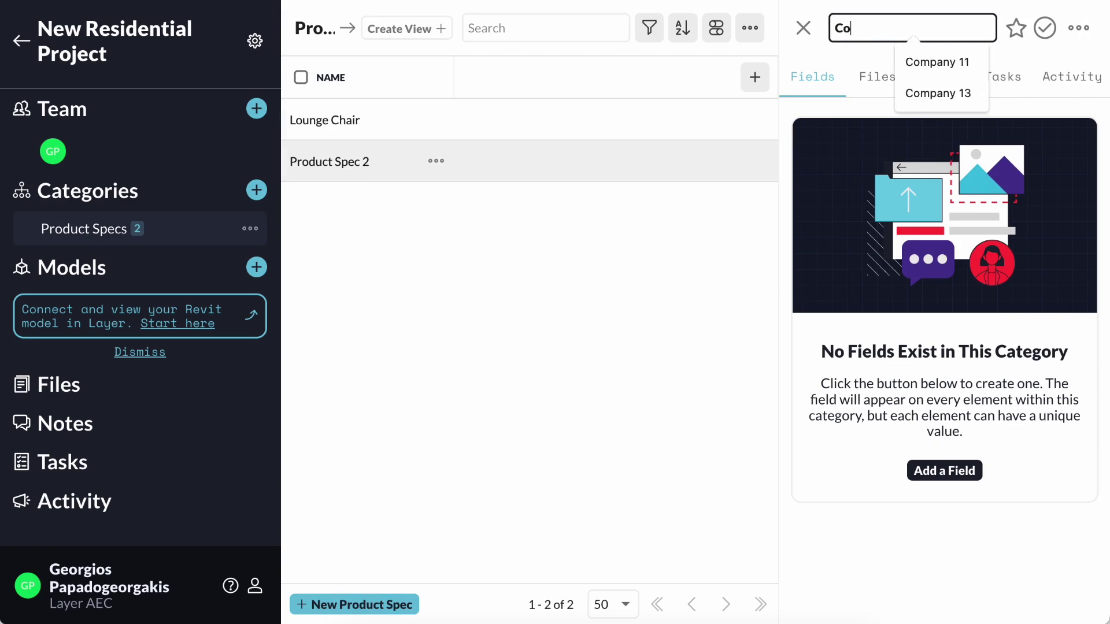
{"action": "left_click", "coordinate": [391, 605]}
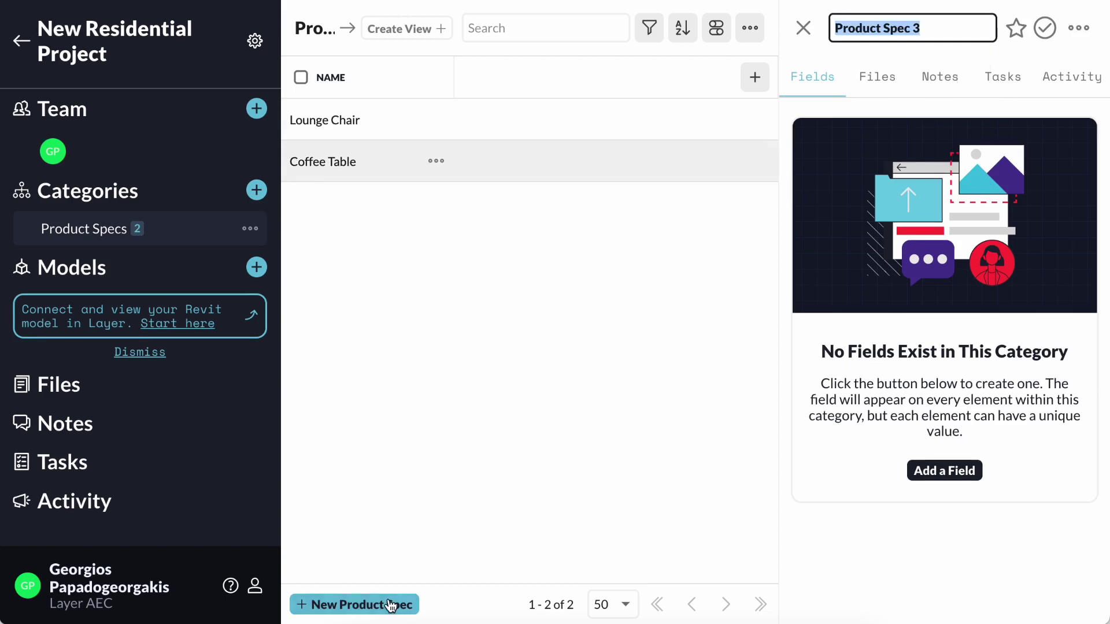
{"action": "type", "text": "Sofa"}
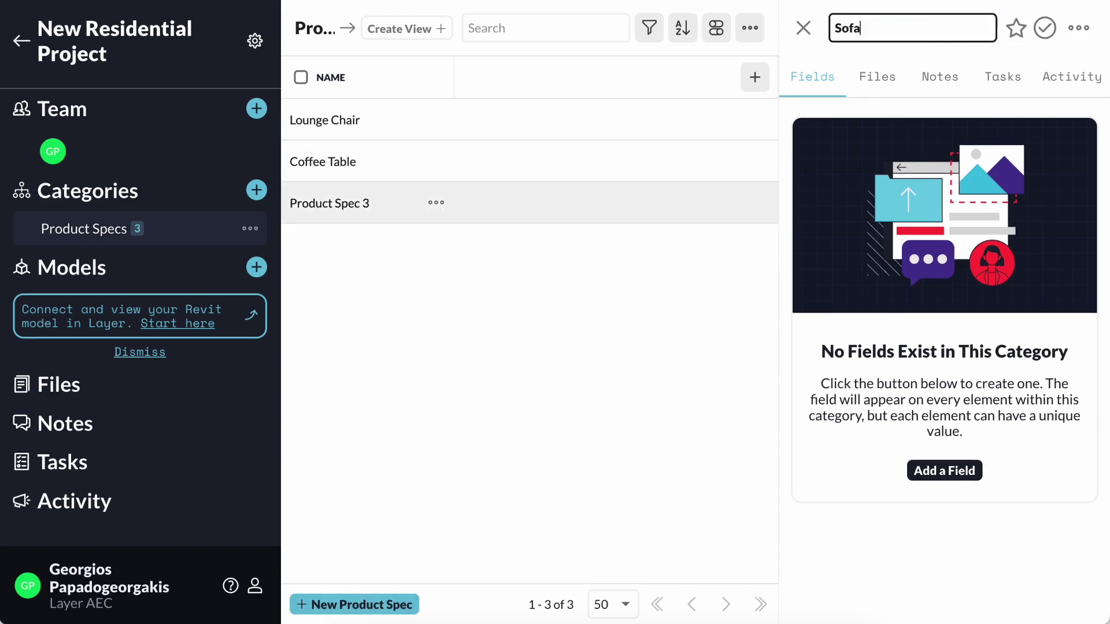
{"action": "key", "text": "Return"}
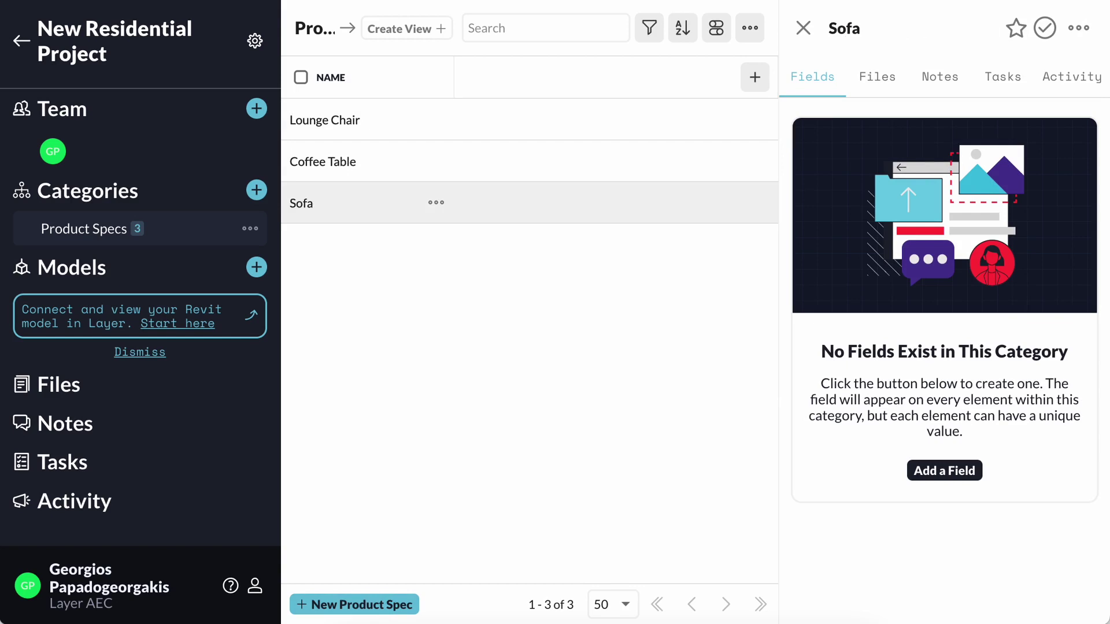
- Open the Lounge Chair element and create a File field named "Photos" for the category
{"action": "left_click", "coordinate": [351, 125]}
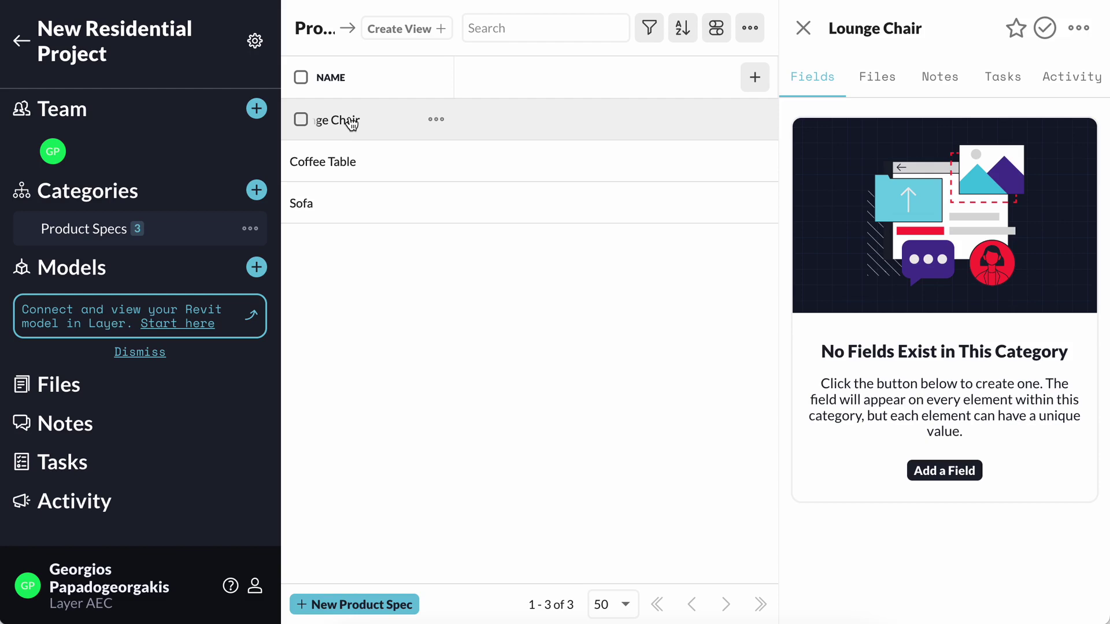
{"action": "left_click", "coordinate": [925, 471]}
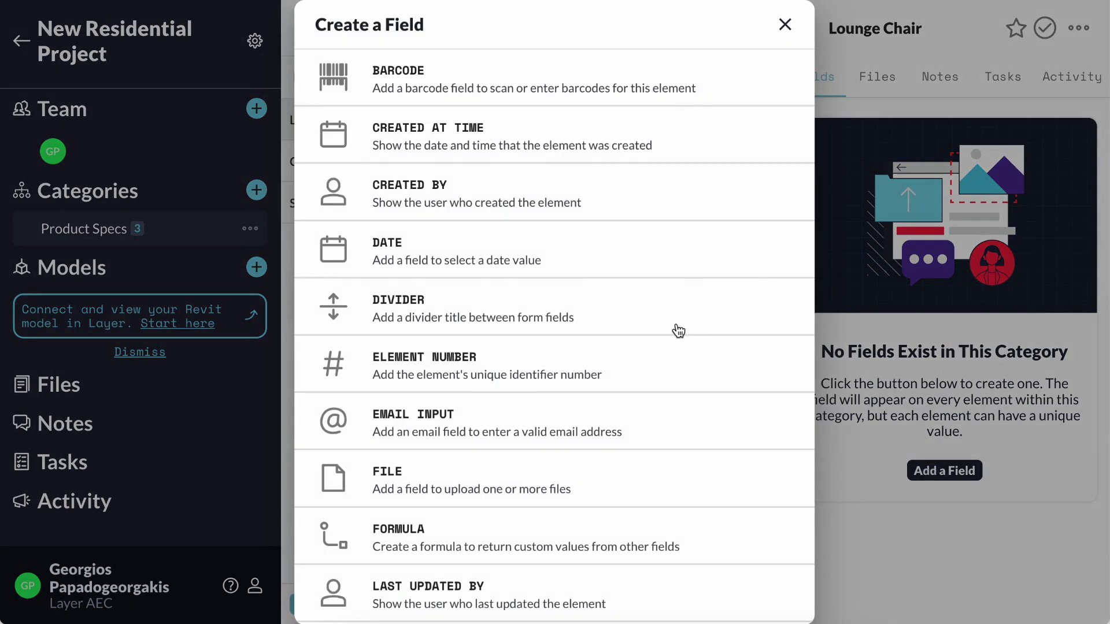
{"action": "left_click", "coordinate": [460, 472]}
{"action": "type", "text": "Photos"}
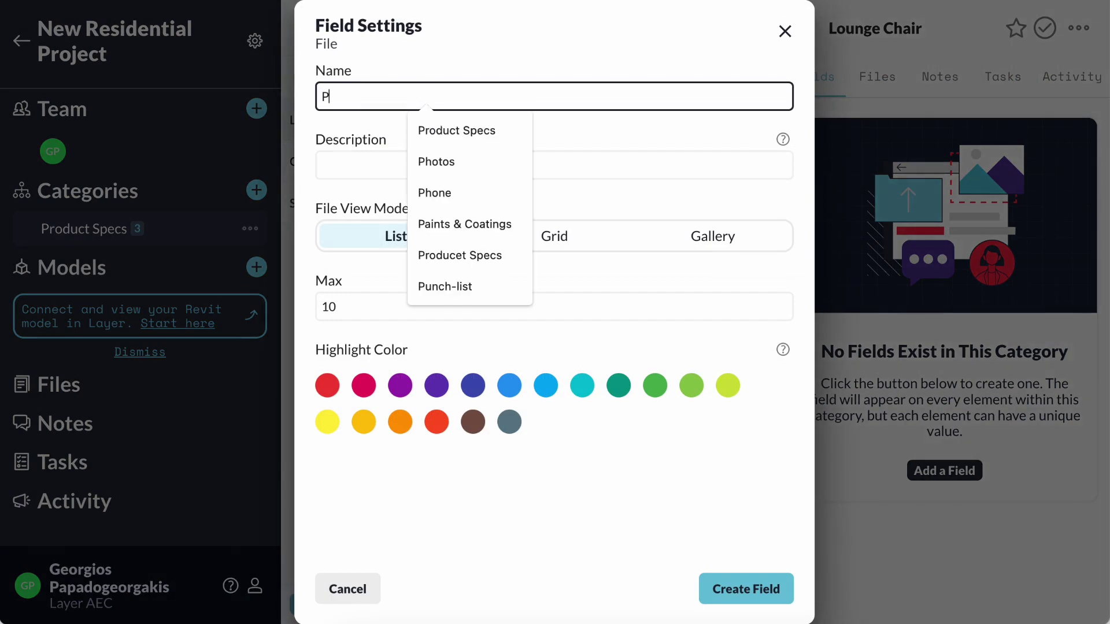
{"action": "left_click", "coordinate": [733, 588]}
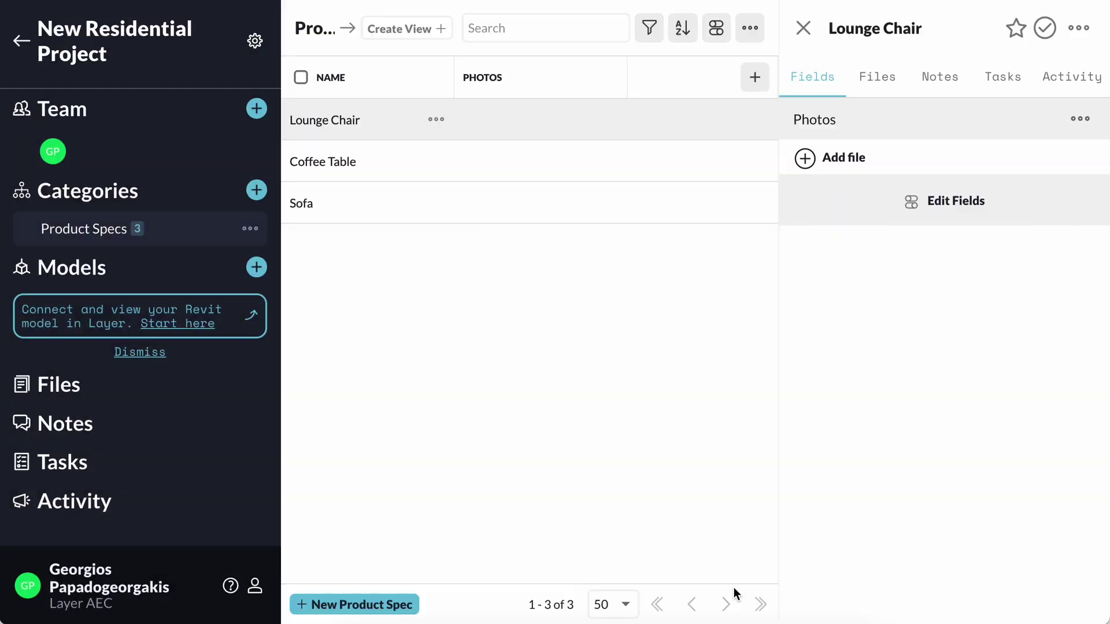
- Upload armless lounge chair.jpeg to the Lounge Chair's Photos field
{"action": "left_click", "coordinate": [836, 161]}
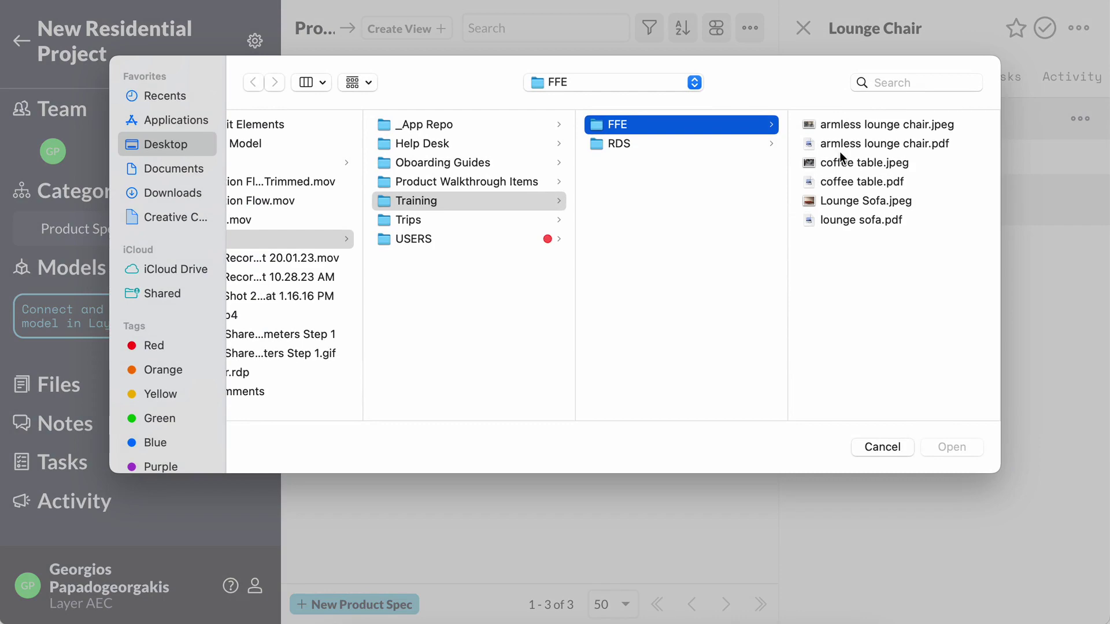
{"action": "left_click", "coordinate": [849, 126]}
{"action": "left_click", "coordinate": [946, 447]}
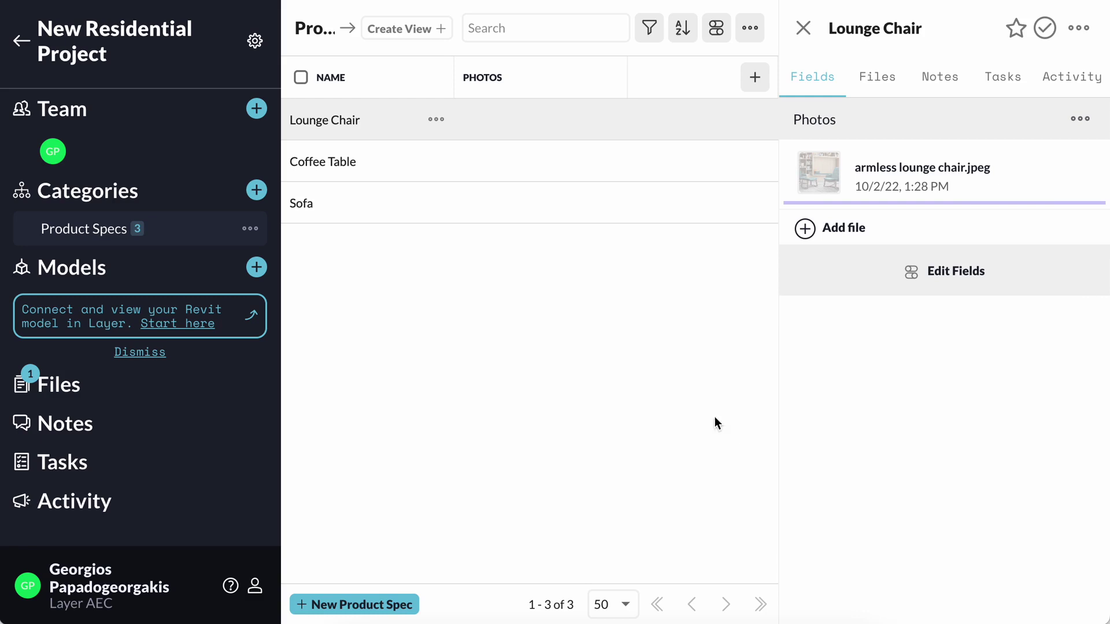
- Create a second File field named "Cut Sheet" in the Product Specs form
{"action": "left_click", "coordinate": [940, 280]}
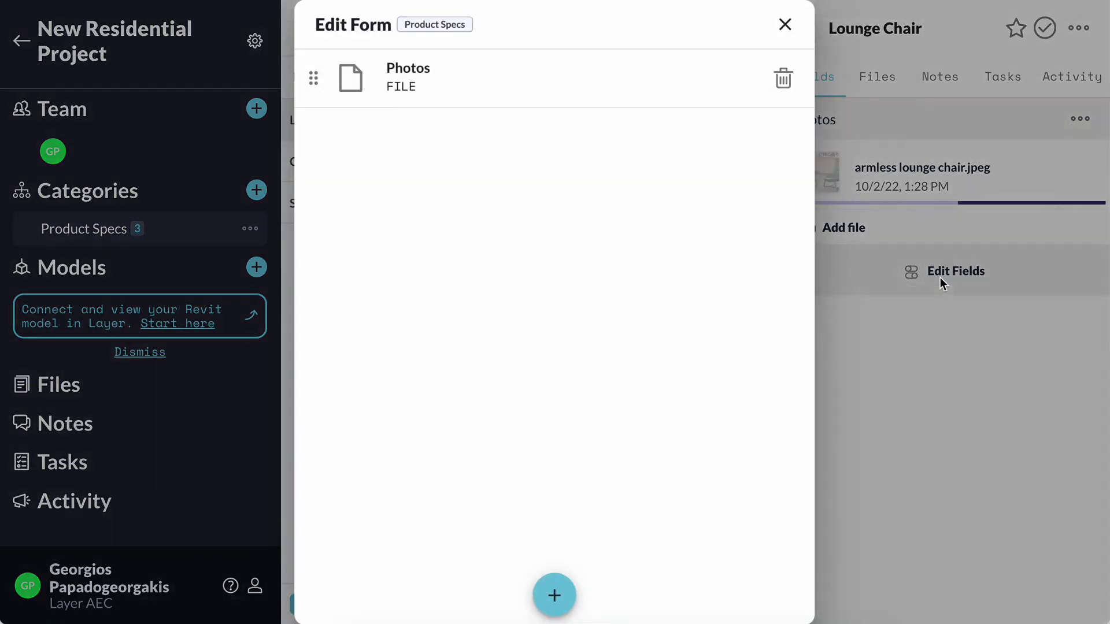
{"action": "left_click", "coordinate": [555, 595]}
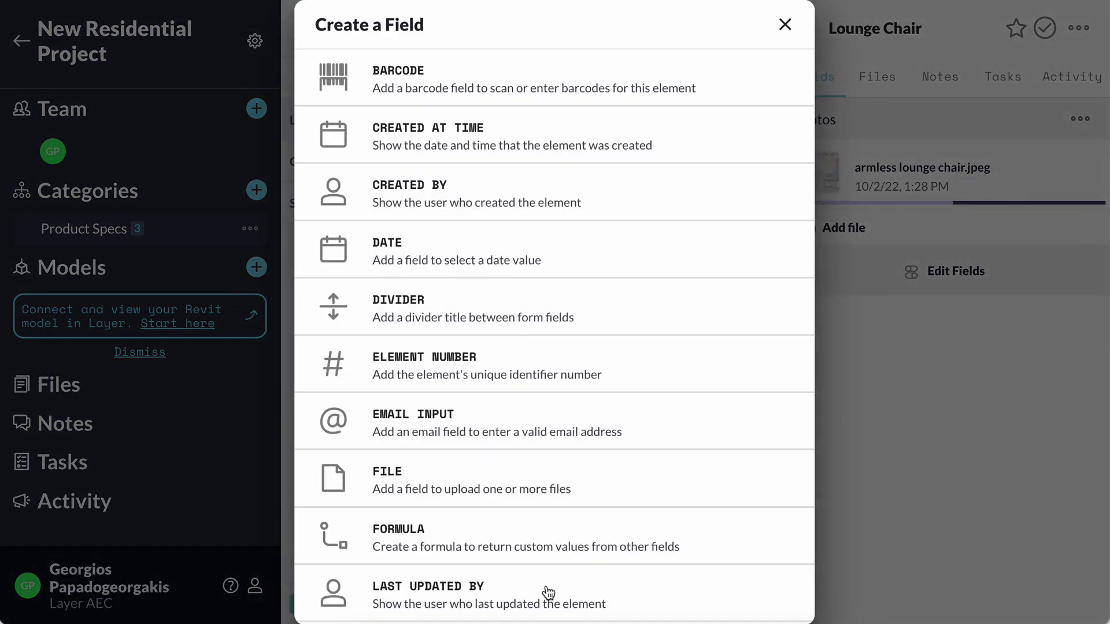
{"action": "left_click", "coordinate": [503, 496]}
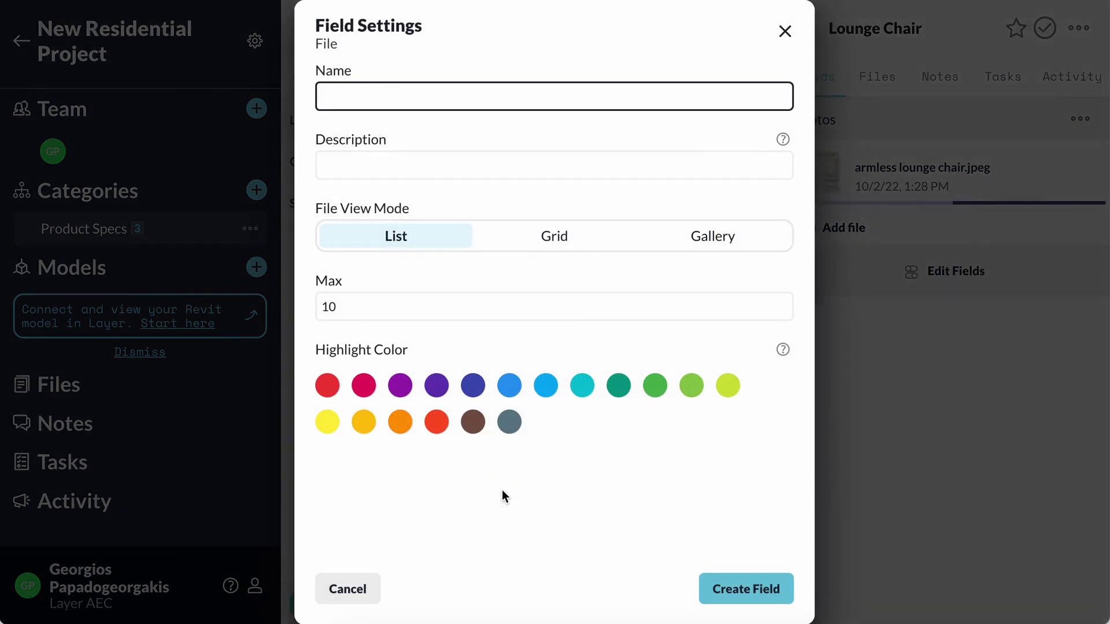
{"action": "type", "text": "Cut Sheet"}
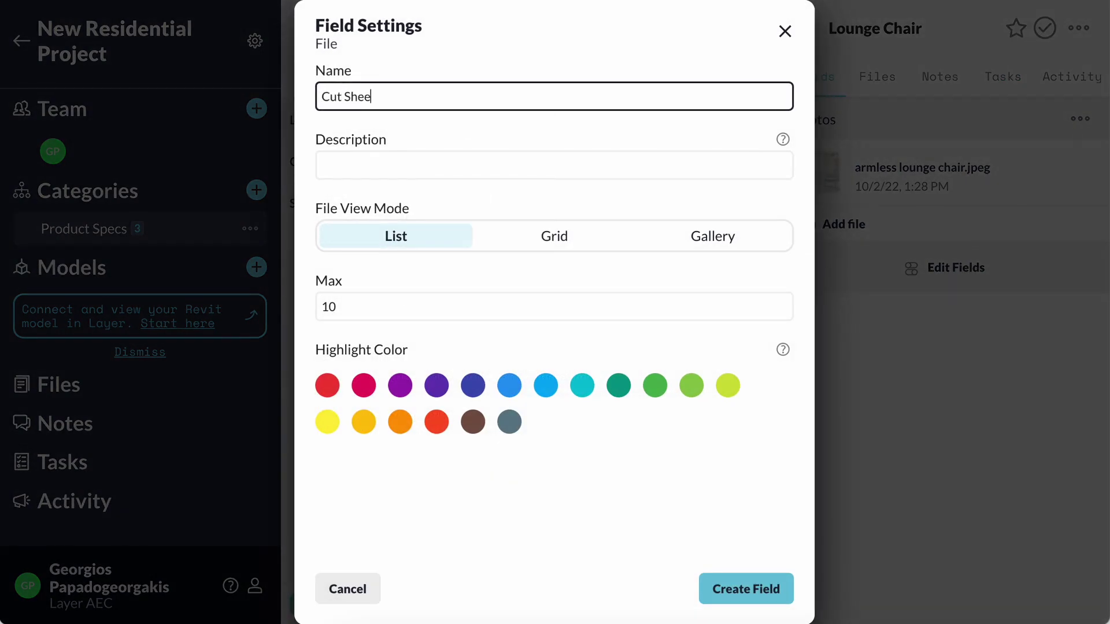
{"action": "left_click", "coordinate": [720, 588]}
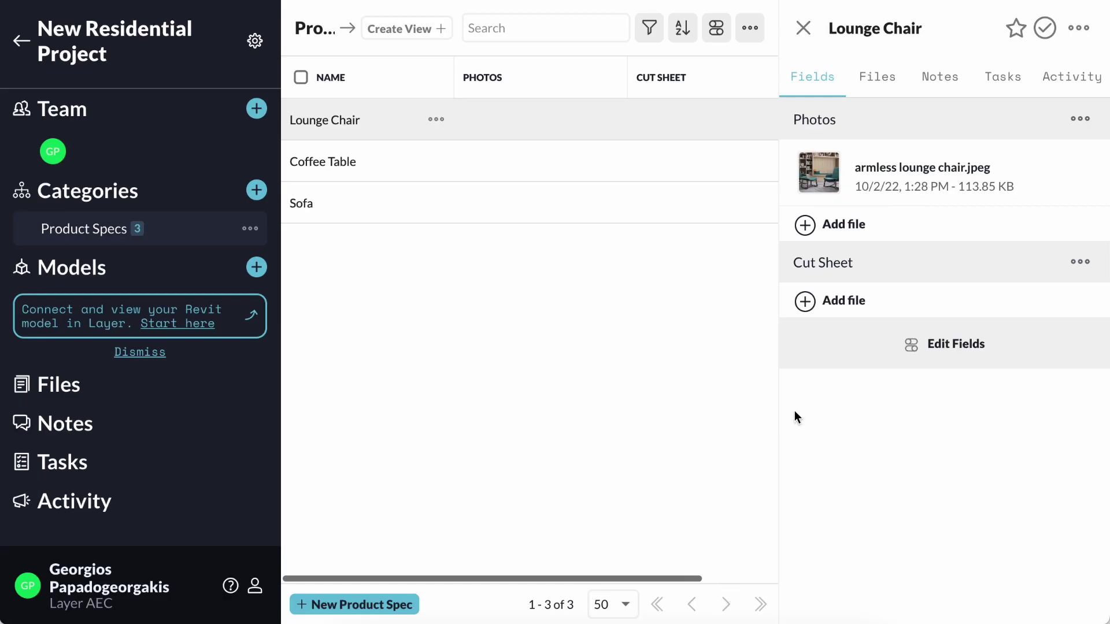
- Upload armless lounge chair.pdf to the Lounge Chair's Cut Sheet field
{"action": "left_click", "coordinate": [826, 307]}
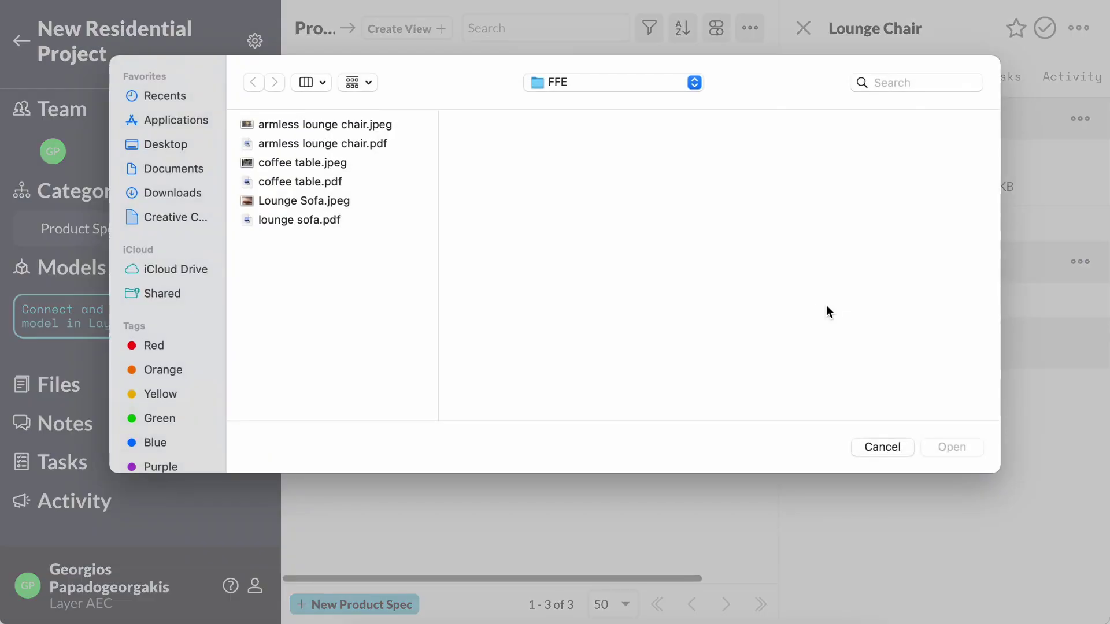
{"action": "left_click", "coordinate": [374, 144]}
{"action": "left_click", "coordinate": [938, 446]}
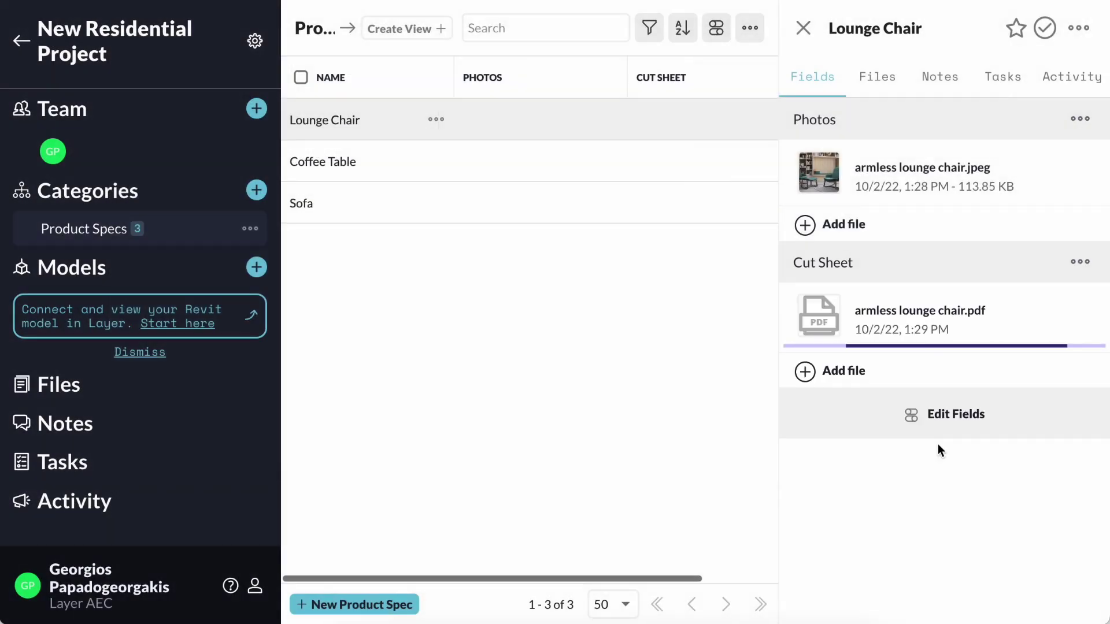
- Start a new Select Input field named "Status" in the Product Specs form
{"action": "left_click", "coordinate": [939, 415]}
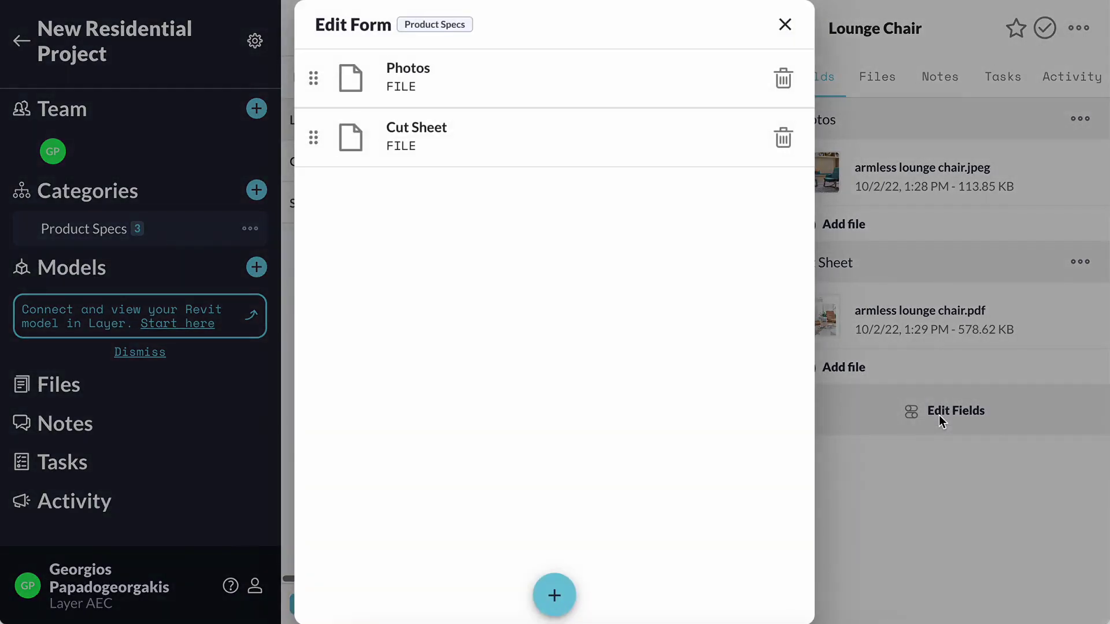
{"action": "left_click", "coordinate": [554, 596]}
{"action": "scroll", "coordinate": [556, 574], "scroll_direction": "down", "scroll_amount": 3}
{"action": "scroll", "coordinate": [557, 574], "scroll_direction": "down", "scroll_amount": 6}
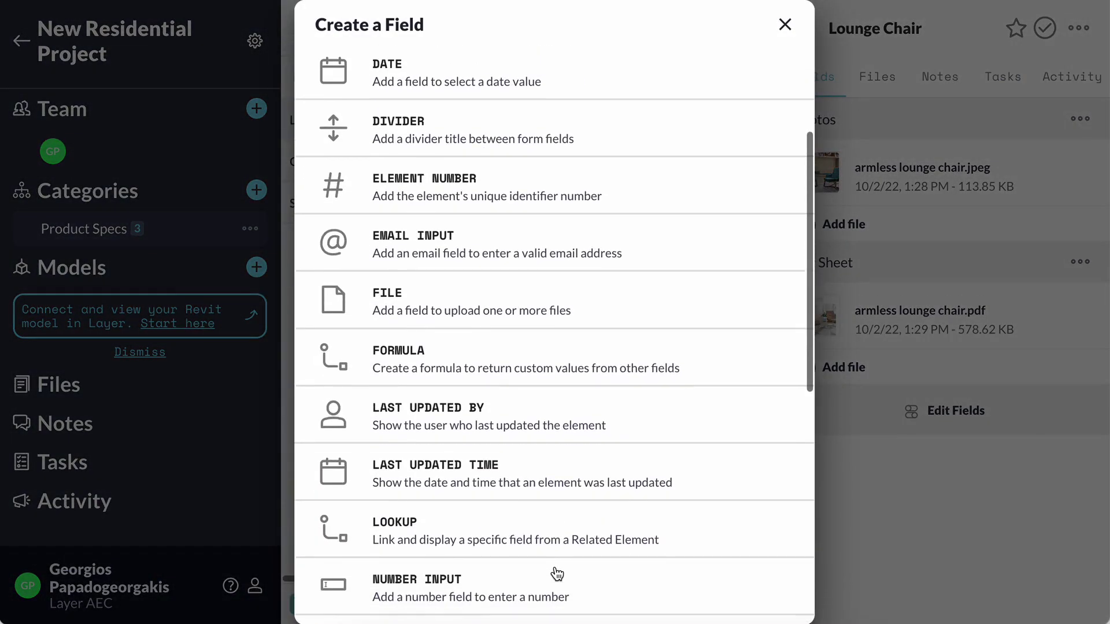
{"action": "scroll", "coordinate": [556, 574], "scroll_direction": "down", "scroll_amount": 2}
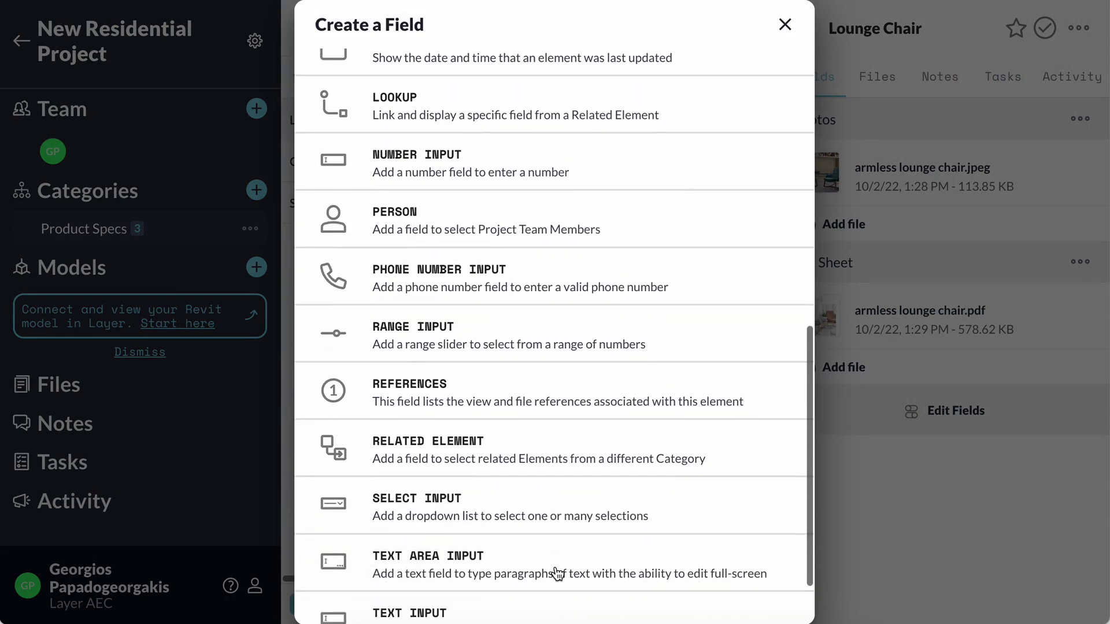
{"action": "left_click", "coordinate": [549, 520]}
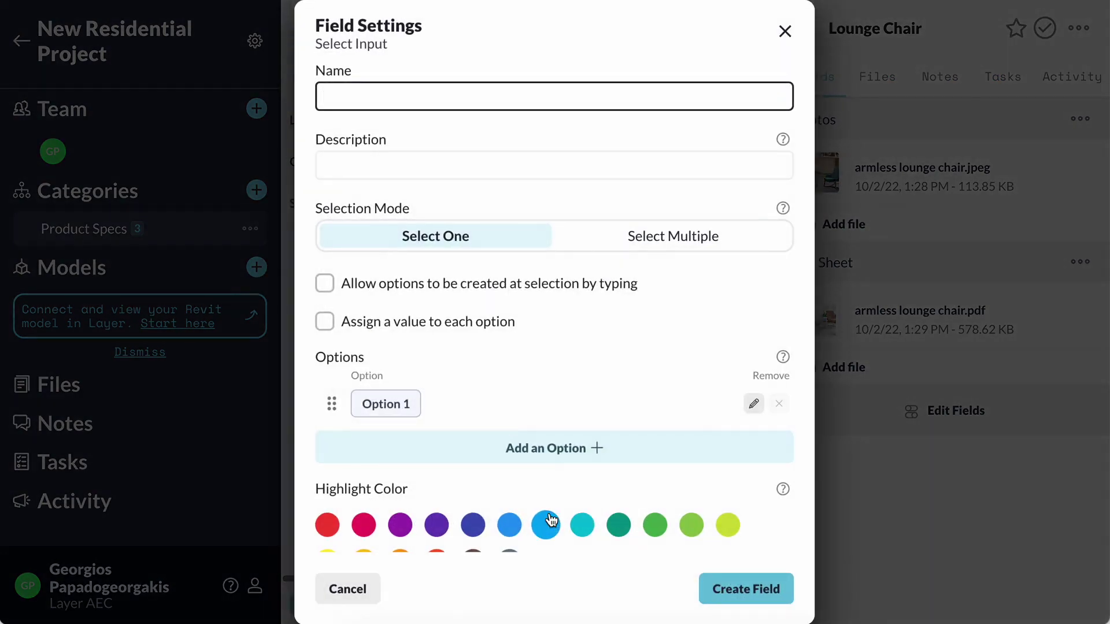
{"action": "type", "text": "Status"}
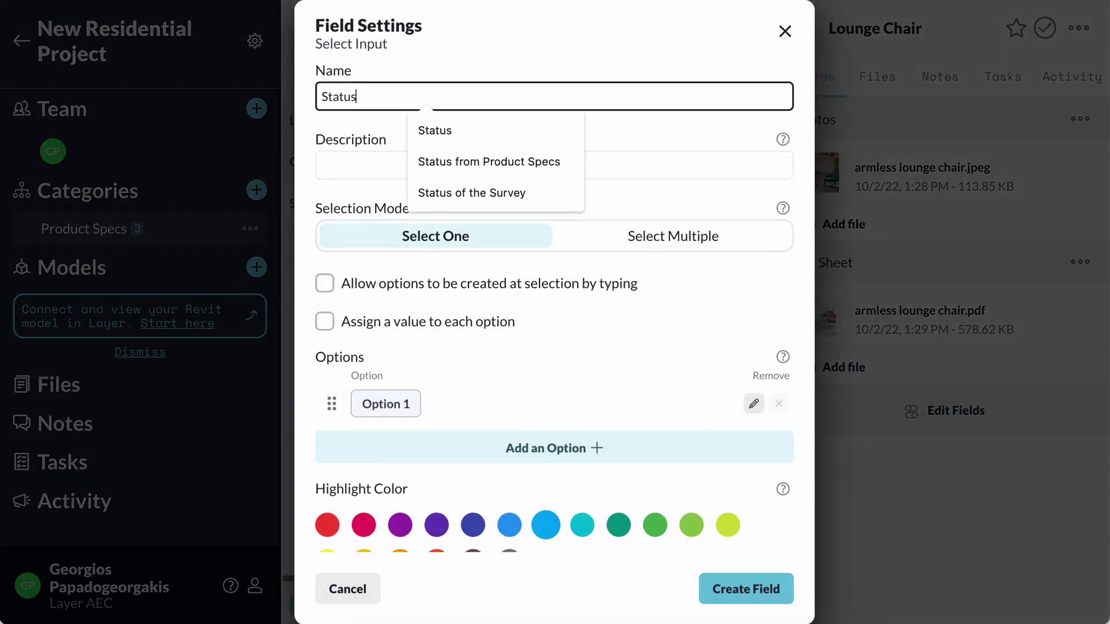
- Define Approved, Disliked and Ordered as the first three options of the Status field
{"action": "left_click", "coordinate": [384, 404]}
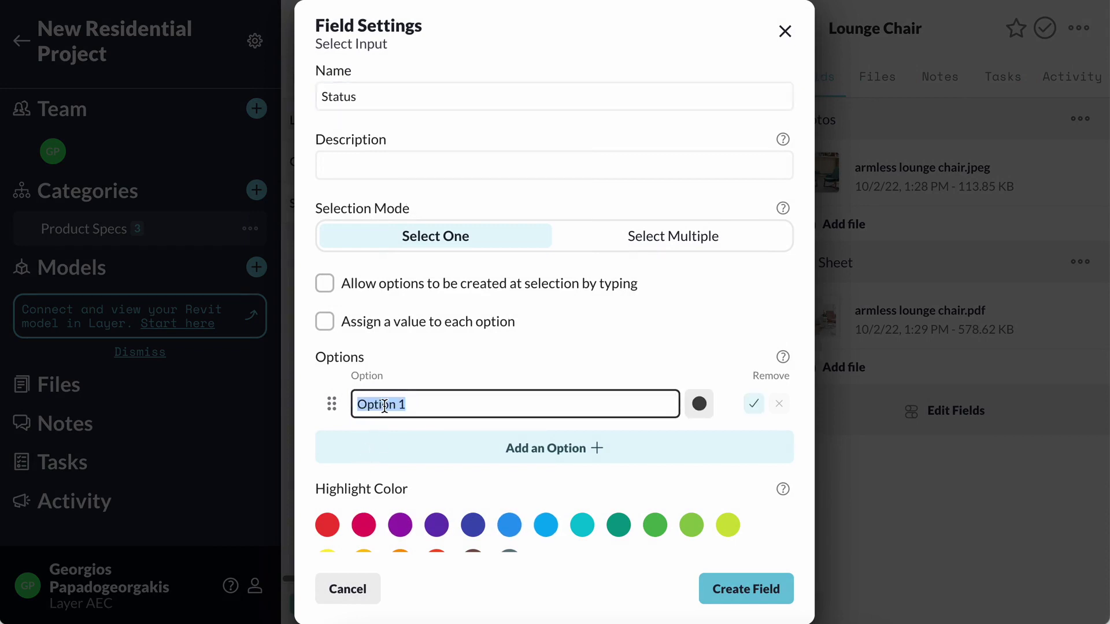
{"action": "type", "text": "Approved"}
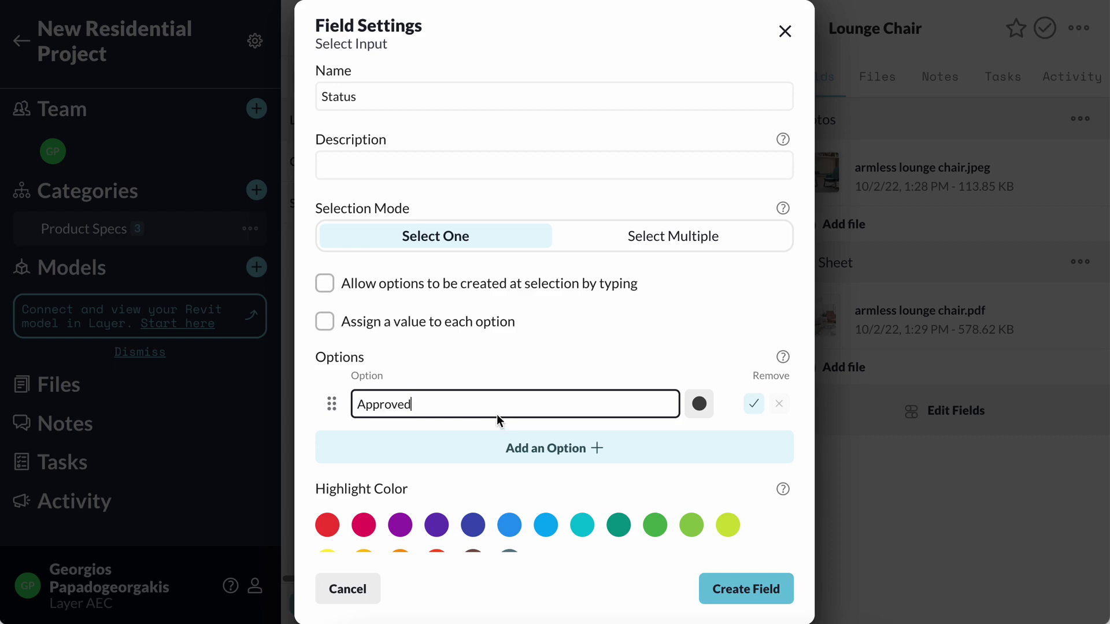
{"action": "left_click", "coordinate": [510, 444]}
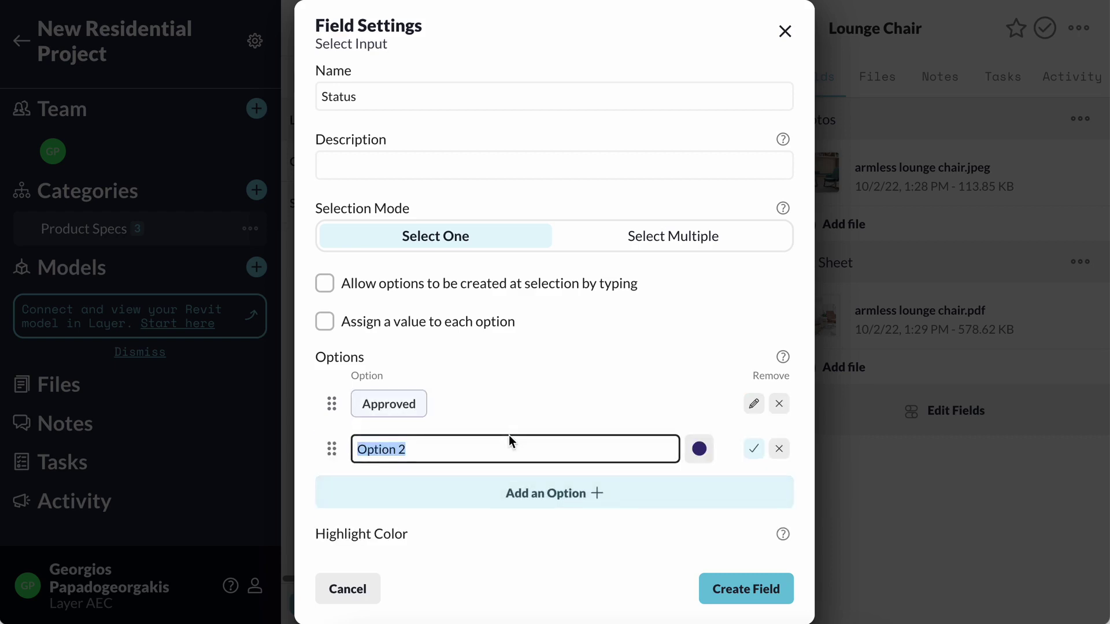
{"action": "type", "text": "Disliked"}
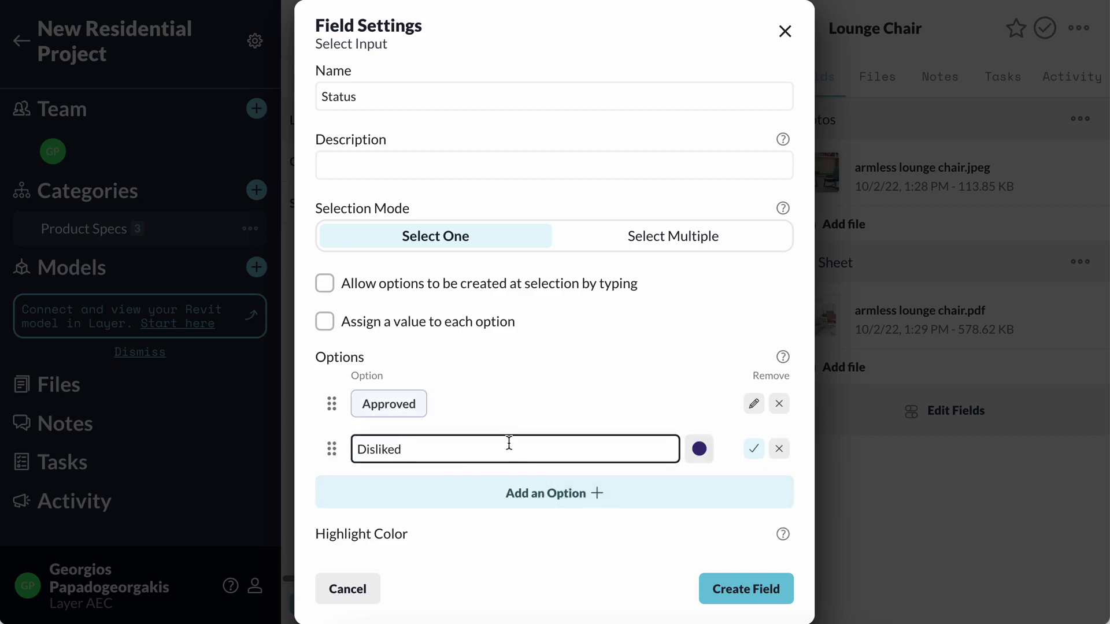
{"action": "left_click", "coordinate": [497, 493]}
{"action": "type", "text": "Or"}
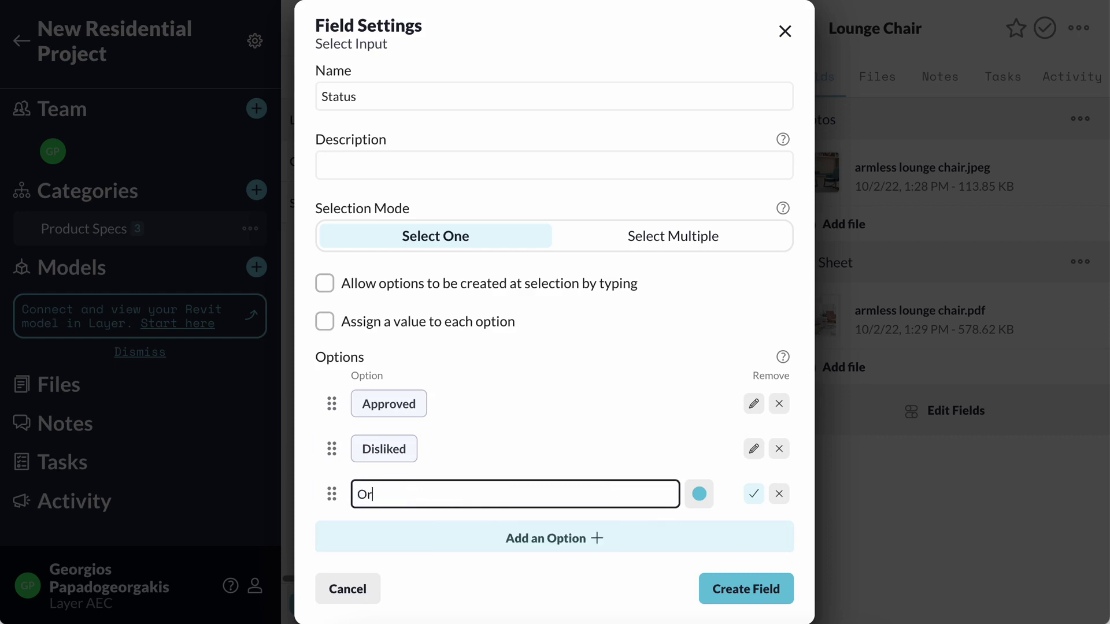
{"action": "type", "text": "dered"}
- Add Shipped and Delivered as further options of the Status field
{"action": "left_click", "coordinate": [501, 535]}
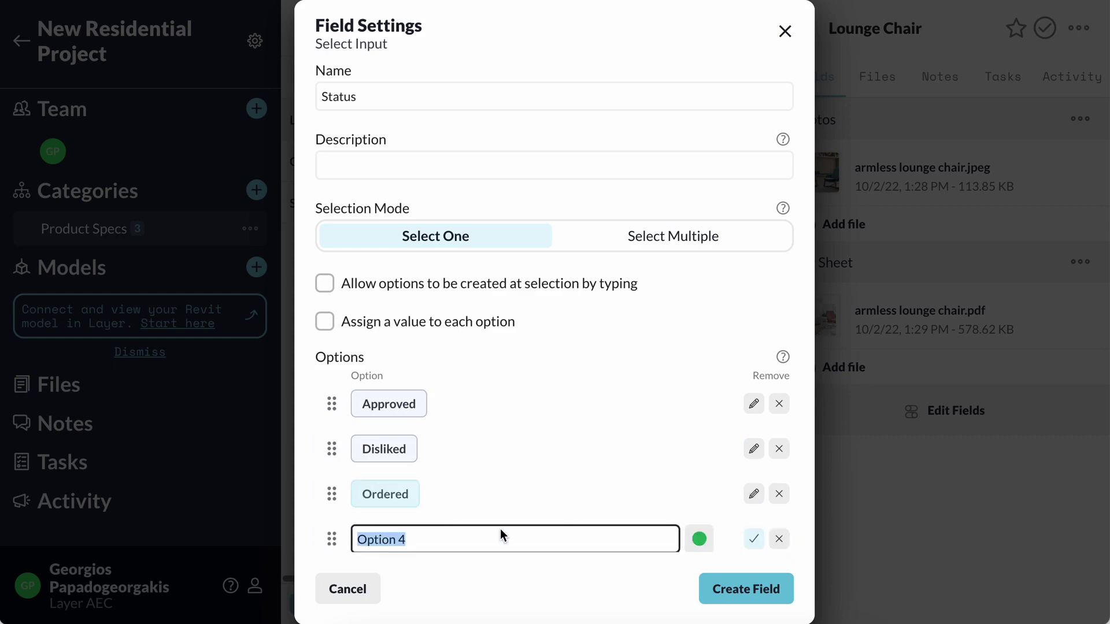
{"action": "type", "text": "Shipped"}
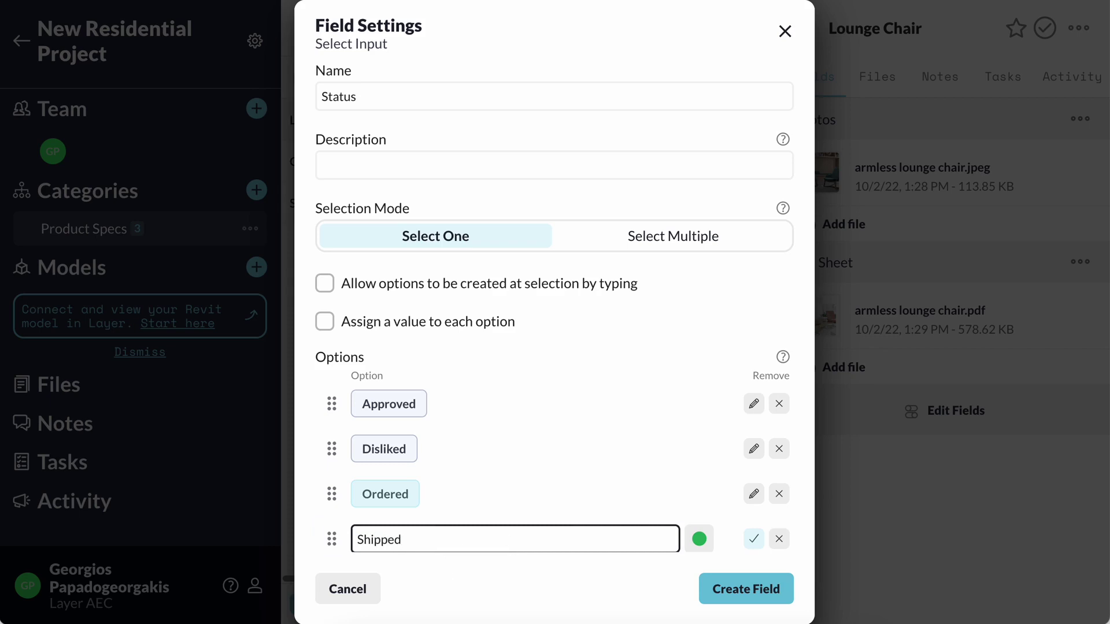
{"action": "scroll", "coordinate": [507, 532], "scroll_direction": "down", "scroll_amount": 2}
{"action": "left_click", "coordinate": [518, 490]}
{"action": "type", "text": "D"}
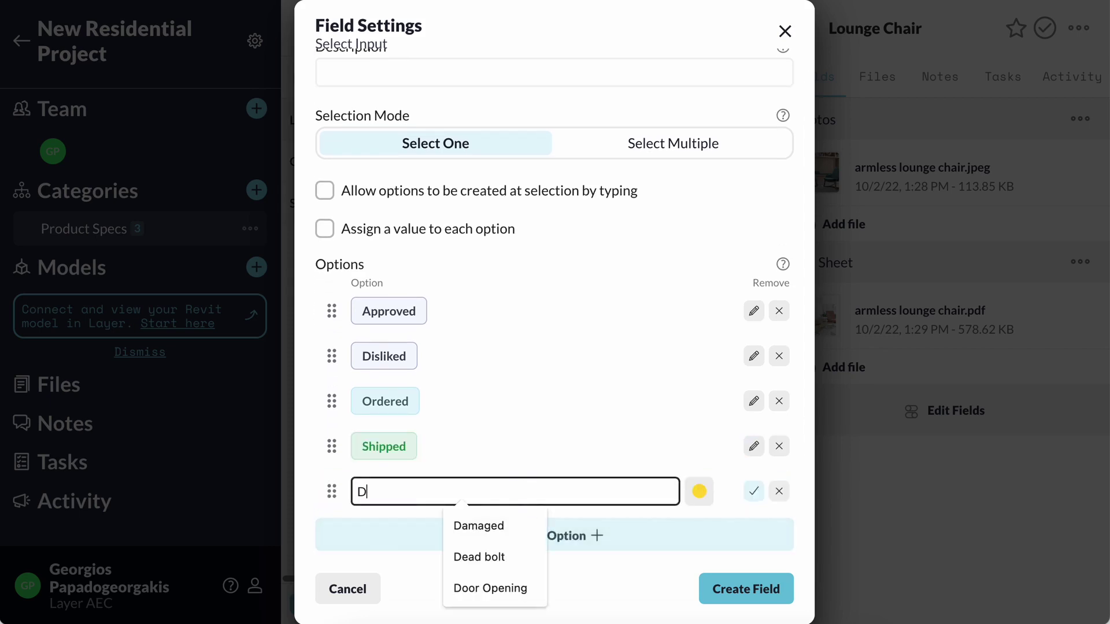
{"action": "type", "text": "elivered"}
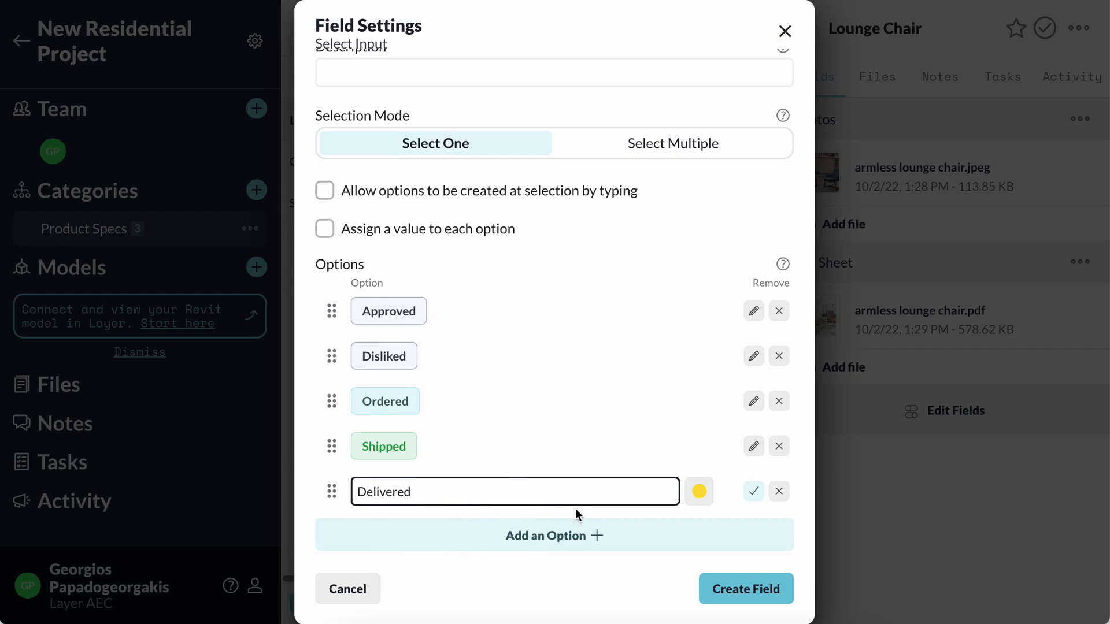
{"action": "left_click", "coordinate": [754, 492]}
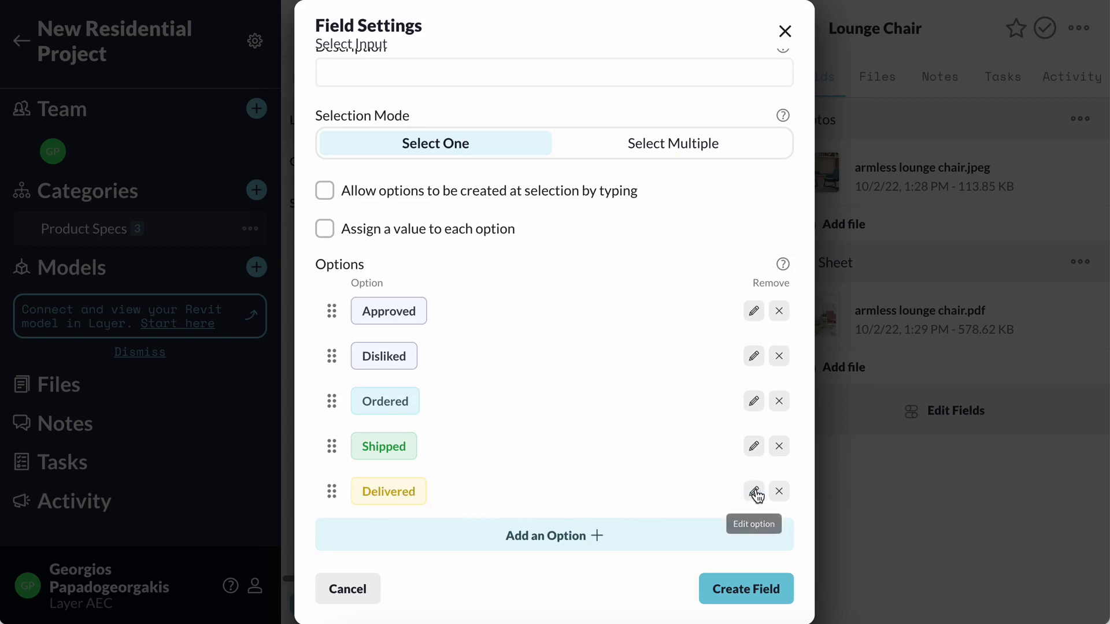
{"action": "scroll", "coordinate": [641, 461], "scroll_direction": "down", "scroll_amount": 1}
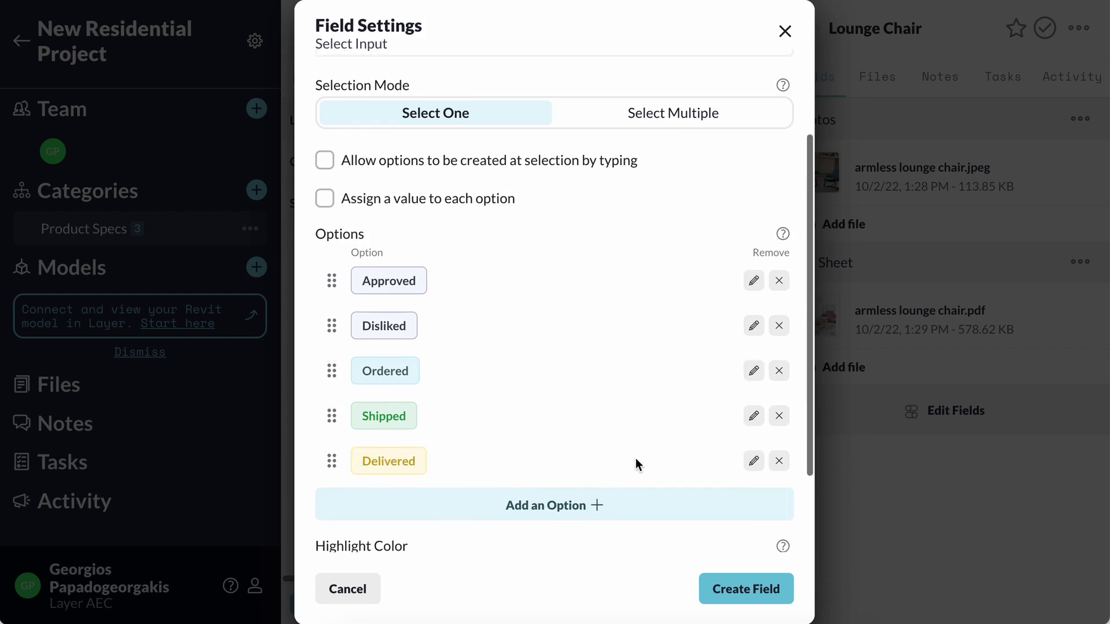
- Create the Status field and set the Lounge Chair's status to Ordered
{"action": "left_click", "coordinate": [723, 589]}
{"action": "left_click", "coordinate": [841, 447]}
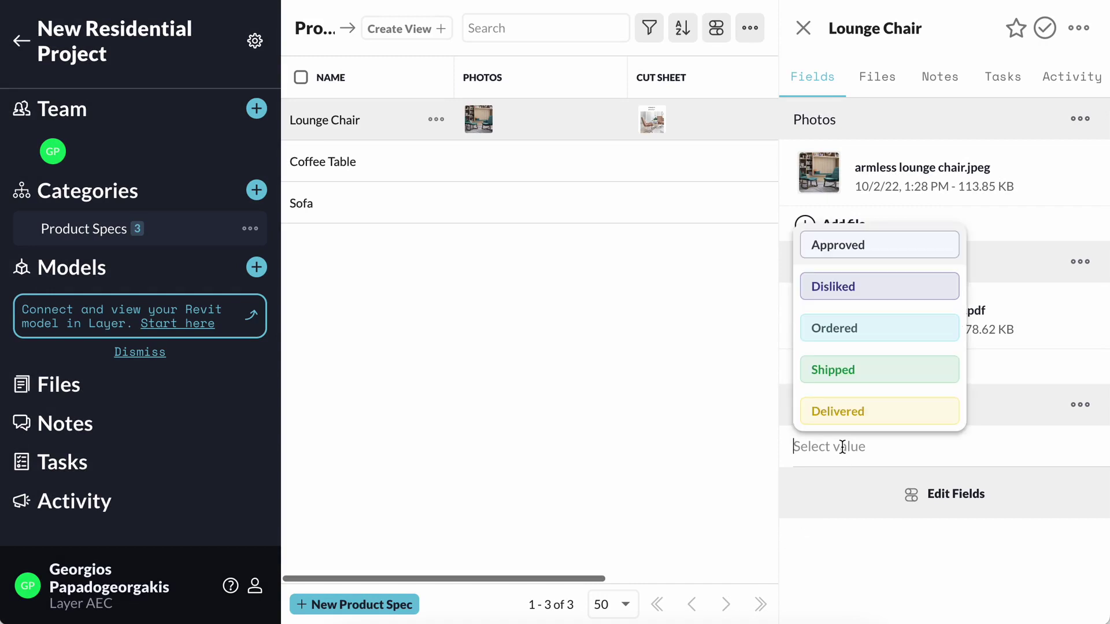
{"action": "left_click", "coordinate": [841, 332]}
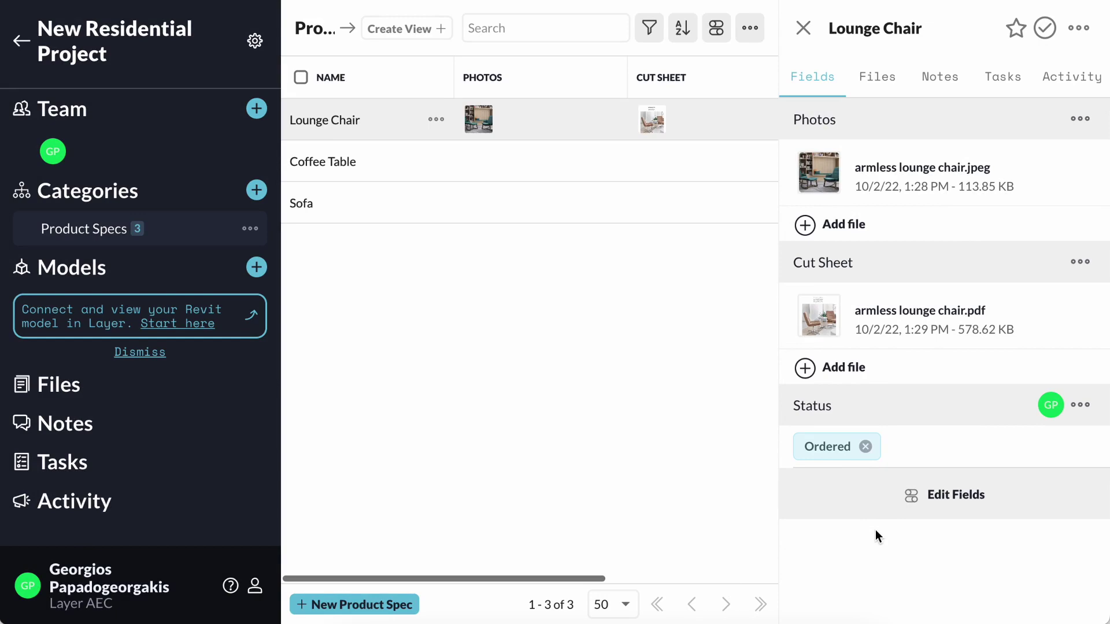
- Create a Text Area Input field named "Comments" and enter "Handpicked Lounge Chair" in it for the Lounge Chair
{"action": "left_click", "coordinate": [909, 496]}
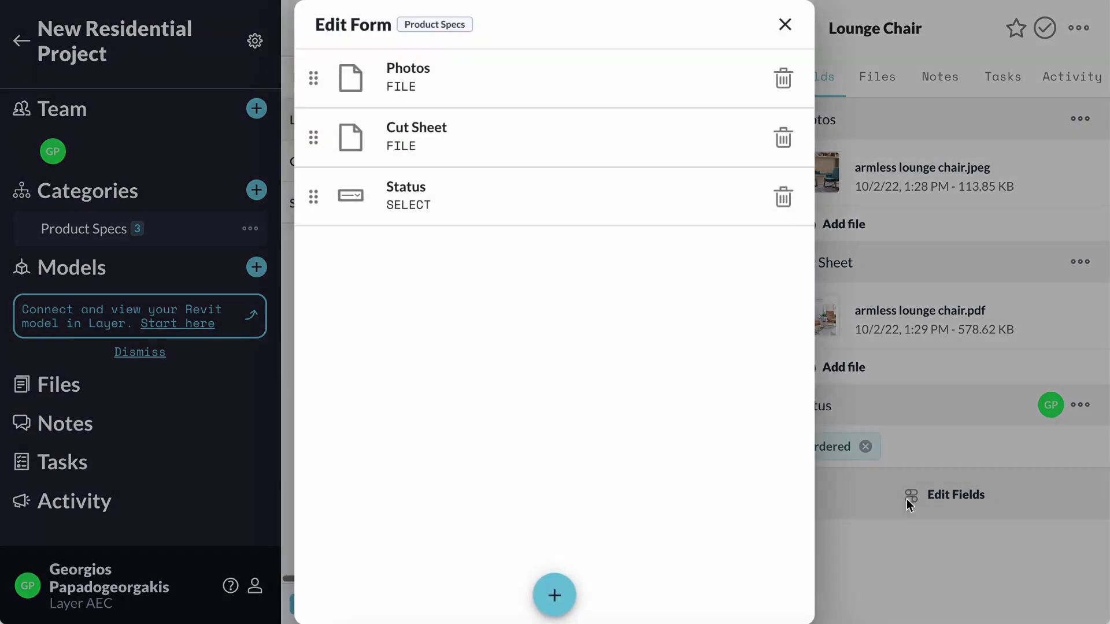
{"action": "left_click", "coordinate": [554, 593]}
{"action": "scroll", "coordinate": [551, 538], "scroll_direction": "down", "scroll_amount": 12}
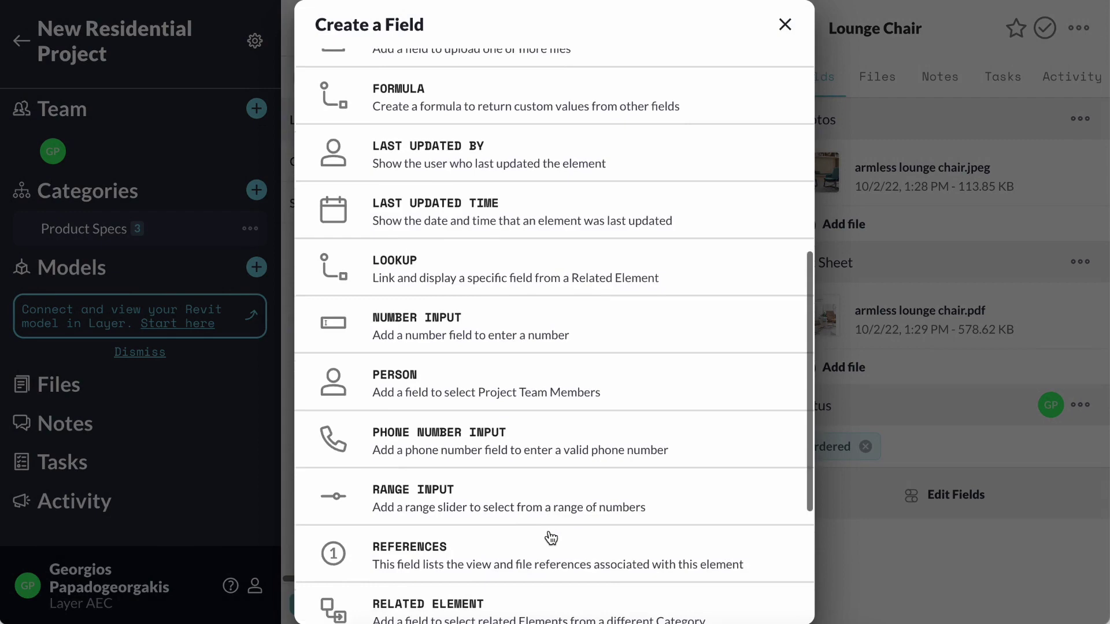
{"action": "left_click", "coordinate": [549, 512]}
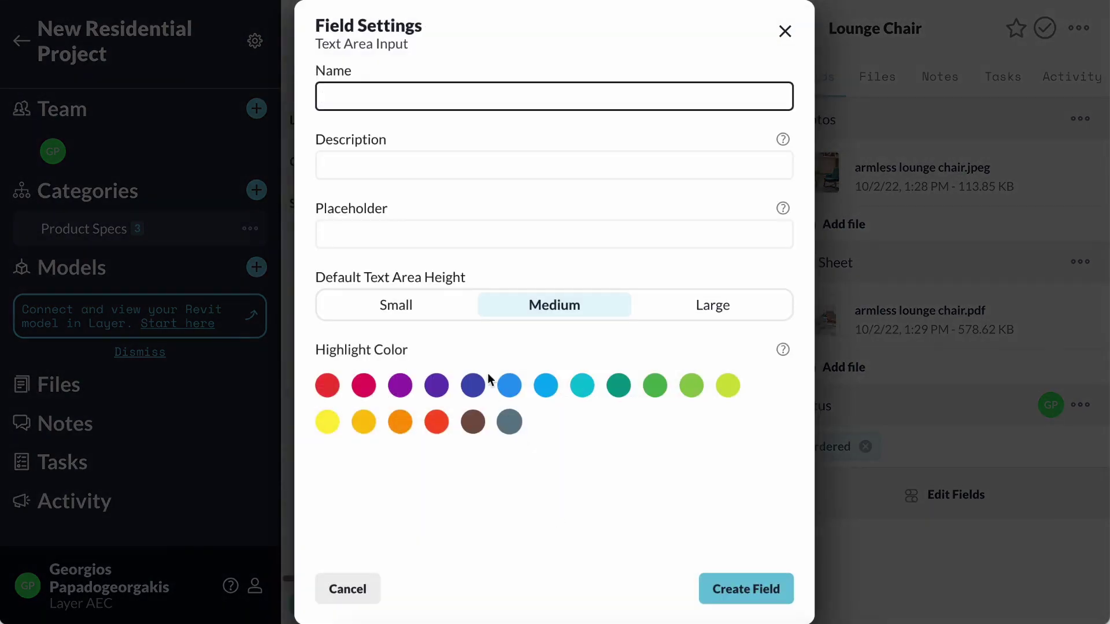
{"action": "type", "text": "Comments for AV"}
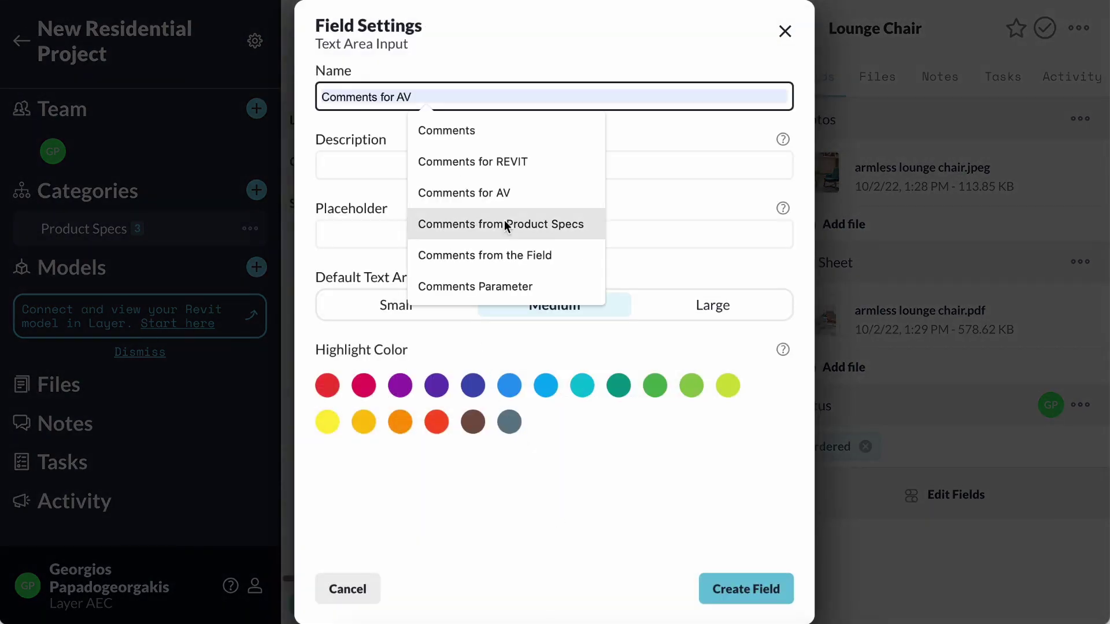
{"action": "left_click", "coordinate": [759, 593]}
{"action": "left_click", "coordinate": [813, 555]}
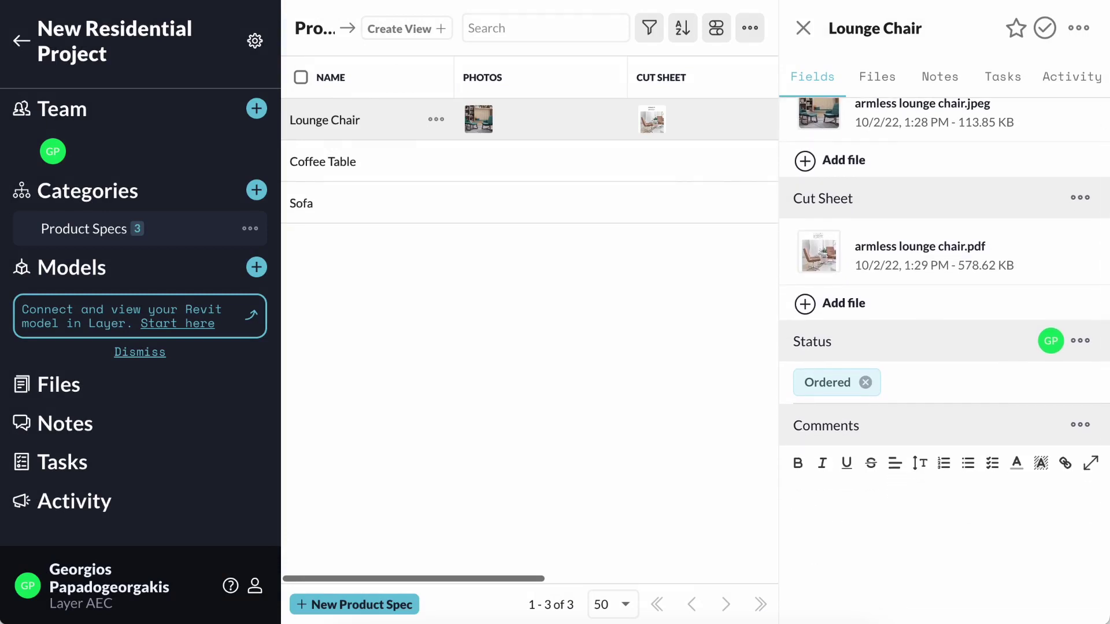
{"action": "type", "text": "Handpicked Lounge Chair"}
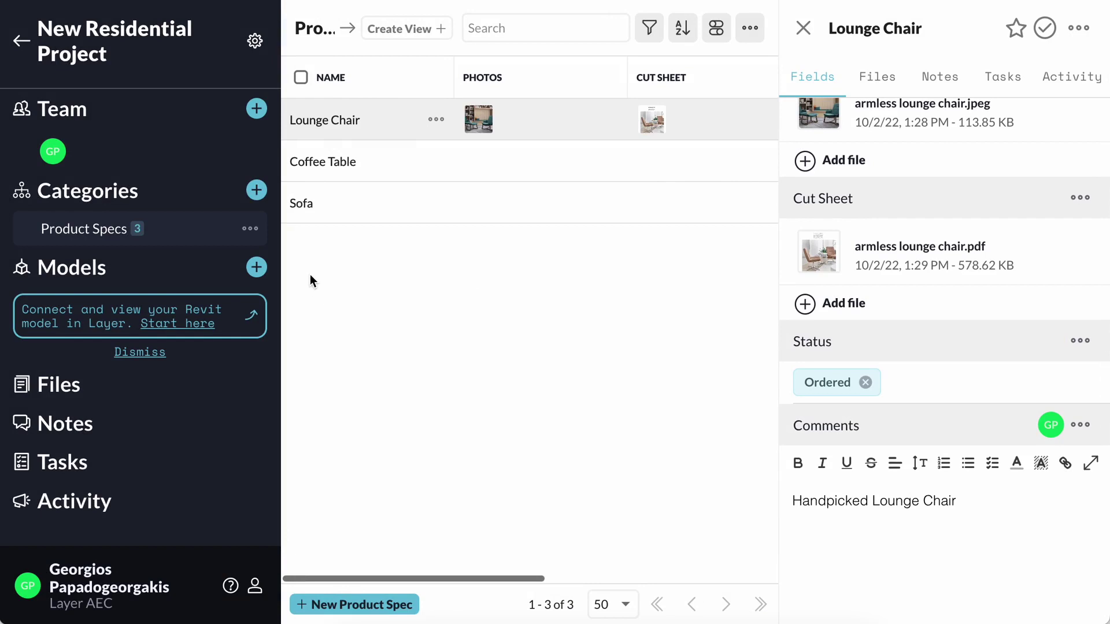
- Open the Coffee Table element and upload coffee table.jpeg to its Photos field
{"action": "left_click", "coordinate": [346, 171]}
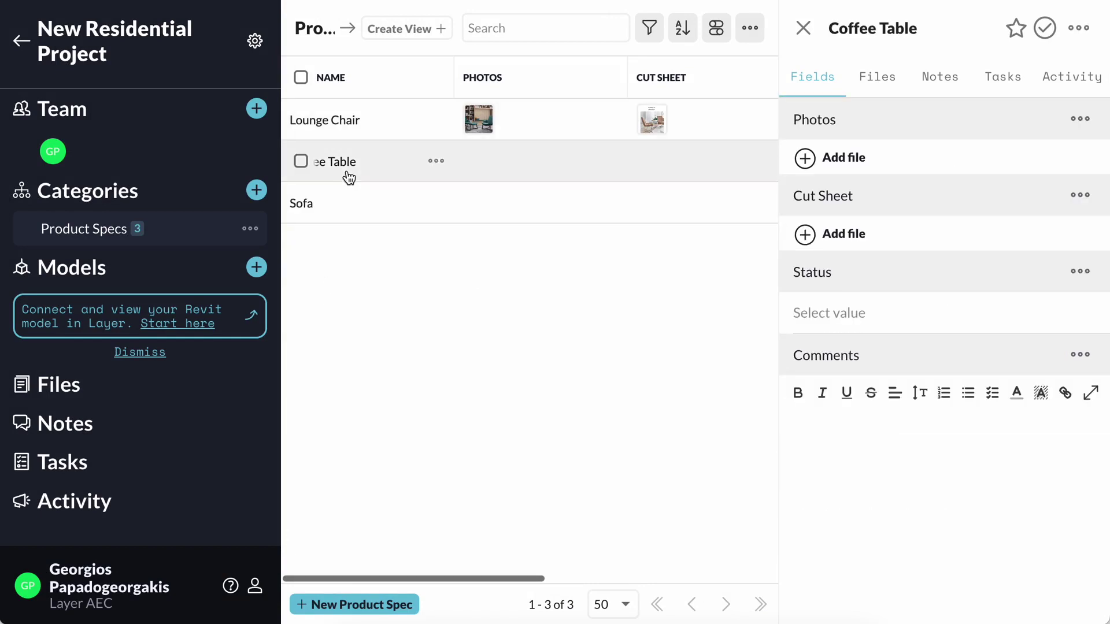
{"action": "left_click", "coordinate": [835, 157]}
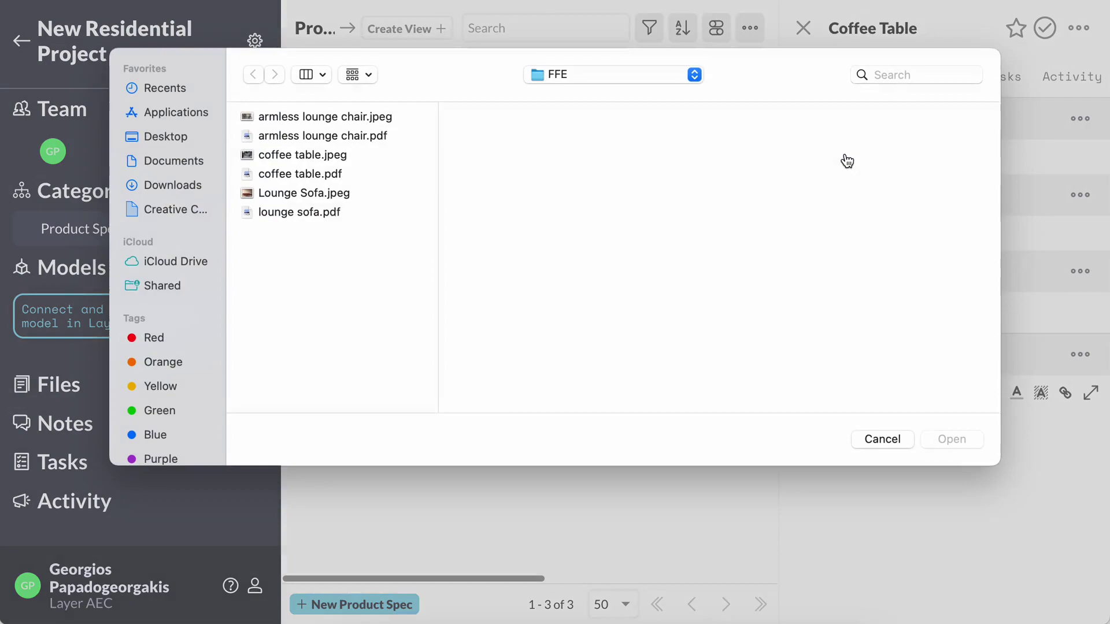
{"action": "left_click", "coordinate": [377, 164]}
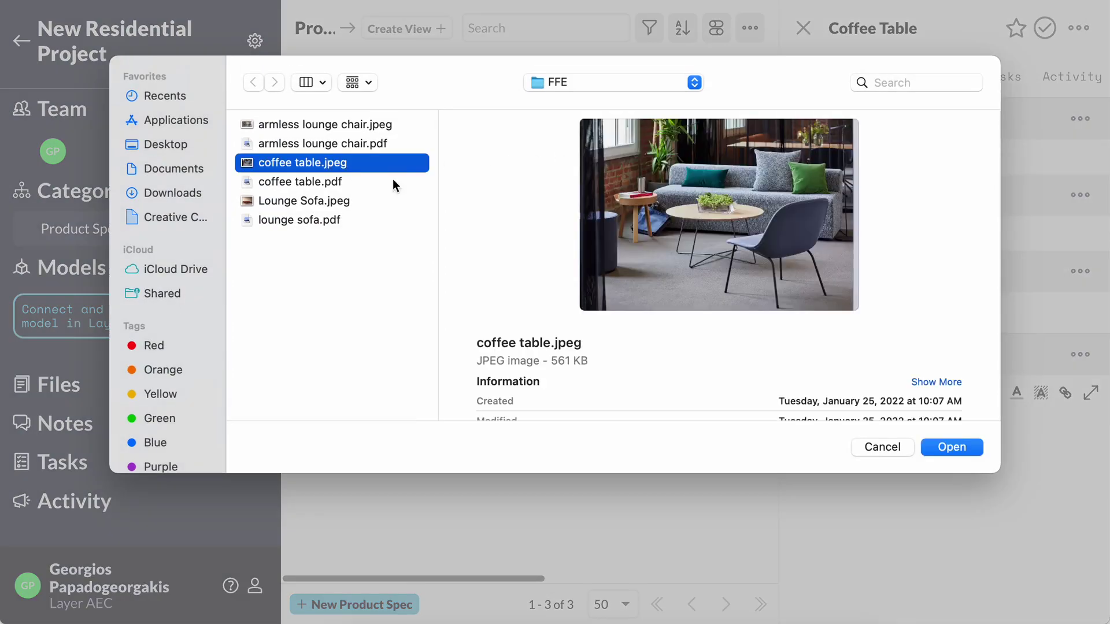
{"action": "left_click", "coordinate": [948, 446]}
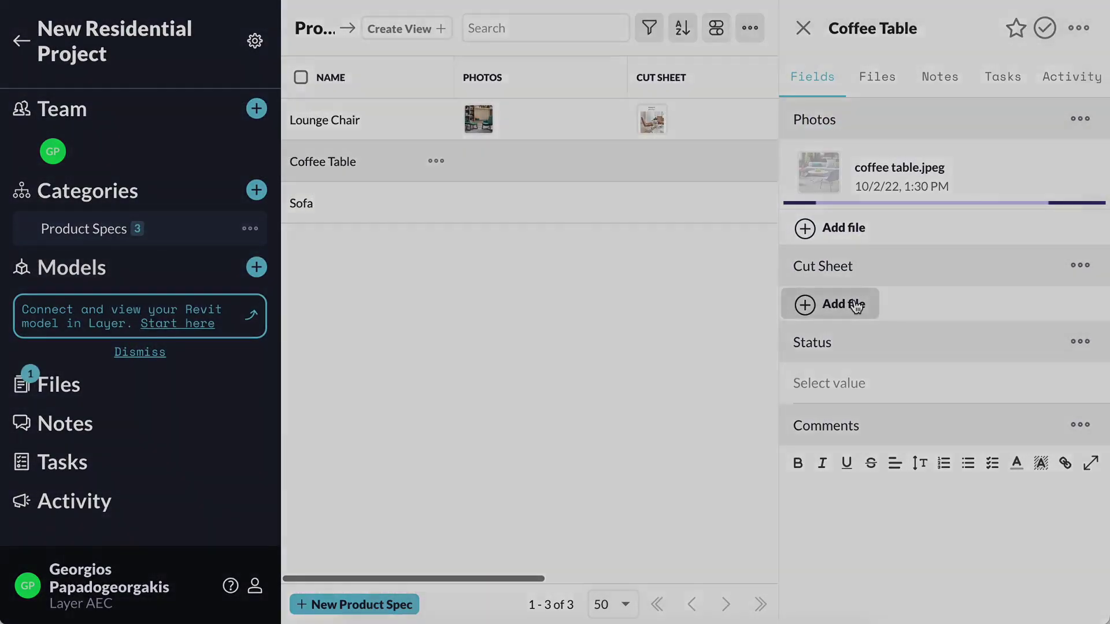
- Complete the Coffee Table's fields with coffee table.pdf as cut sheet, Ordered as status and a comment
{"action": "left_click", "coordinate": [856, 306]}
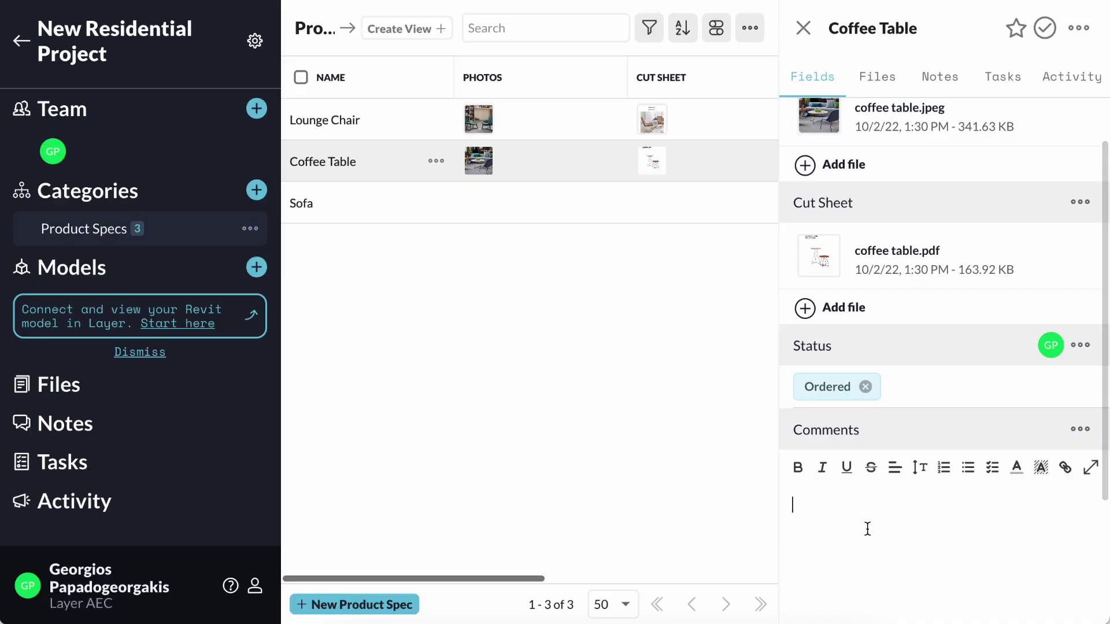
{"action": "type", "text": "able"}
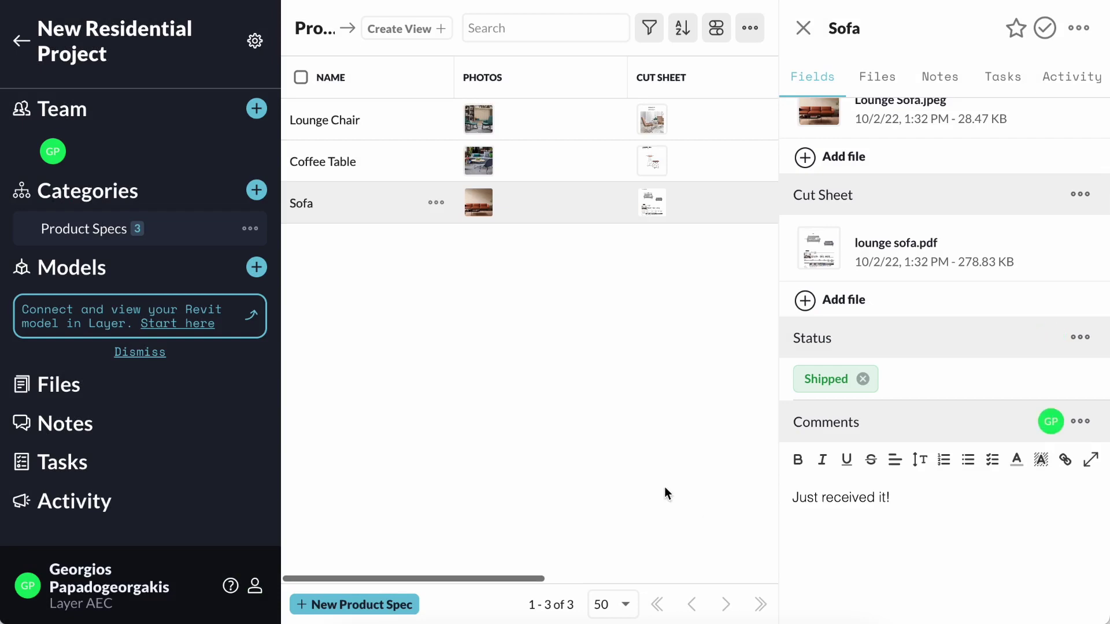
- Create a category from scratch named "Room Data Sheets"
{"action": "left_click", "coordinate": [257, 190]}
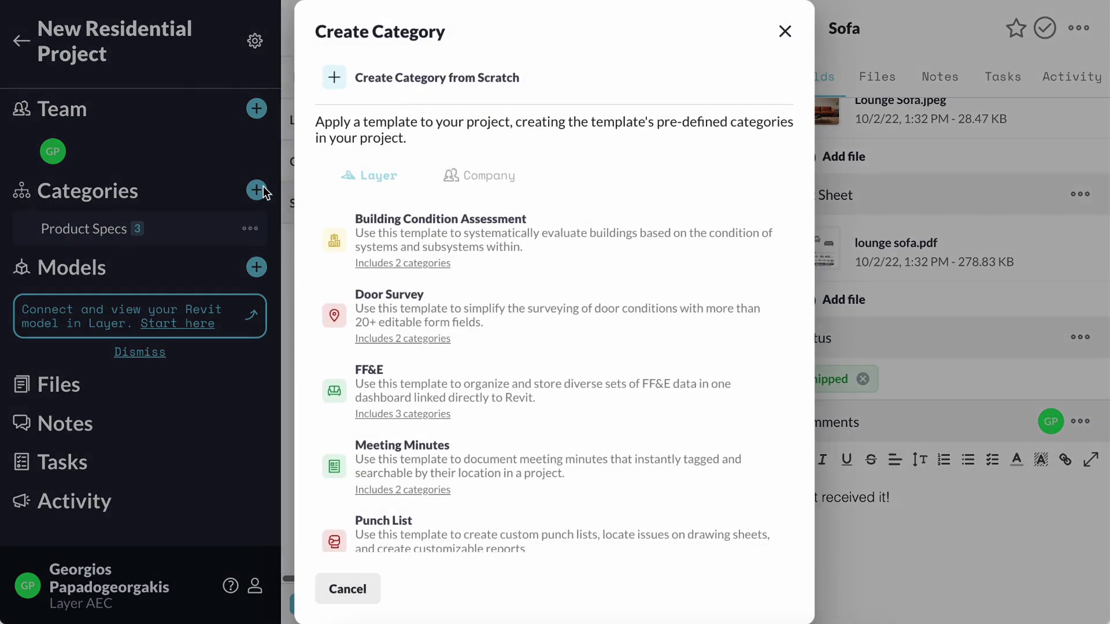
{"action": "left_click", "coordinate": [428, 97]}
{"action": "left_click", "coordinate": [439, 93]}
{"action": "type", "text": "Room"}
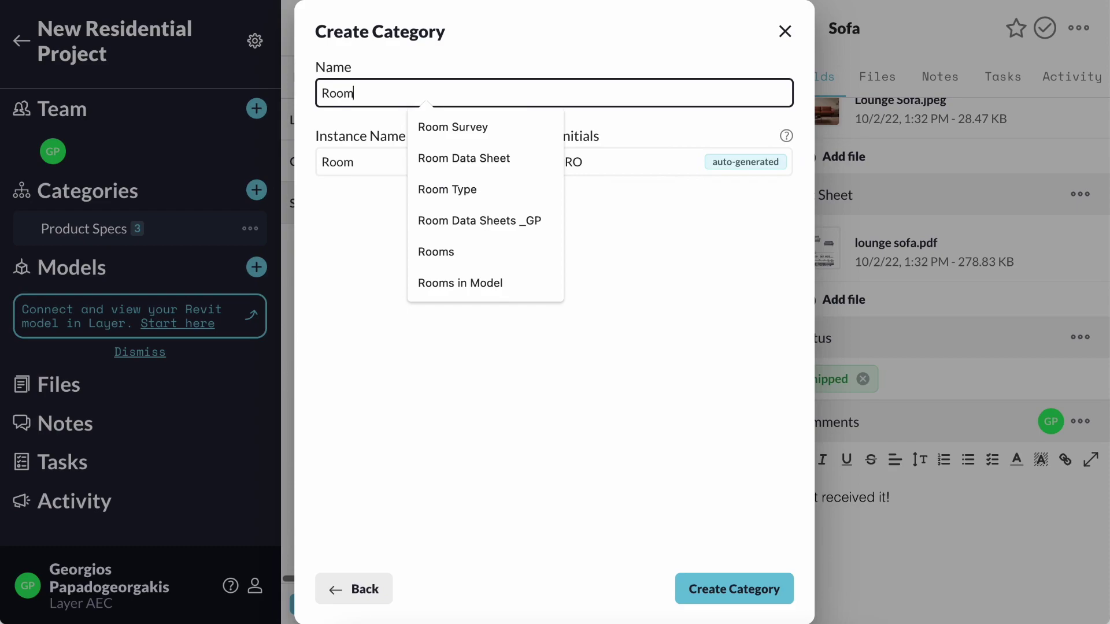
{"action": "type", "text": " Data Sheets"}
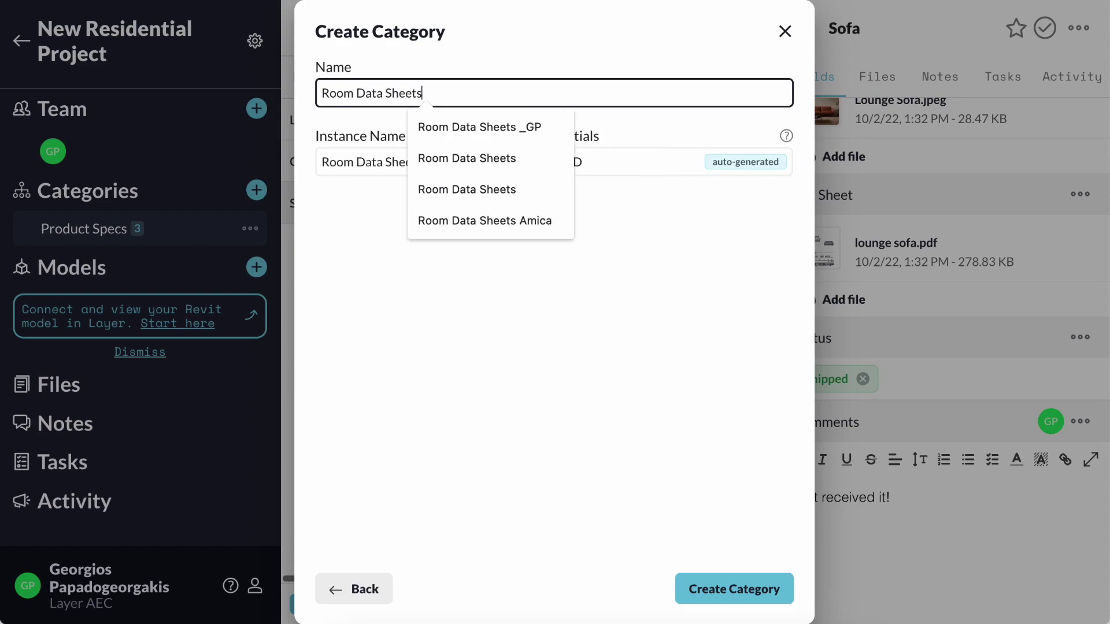